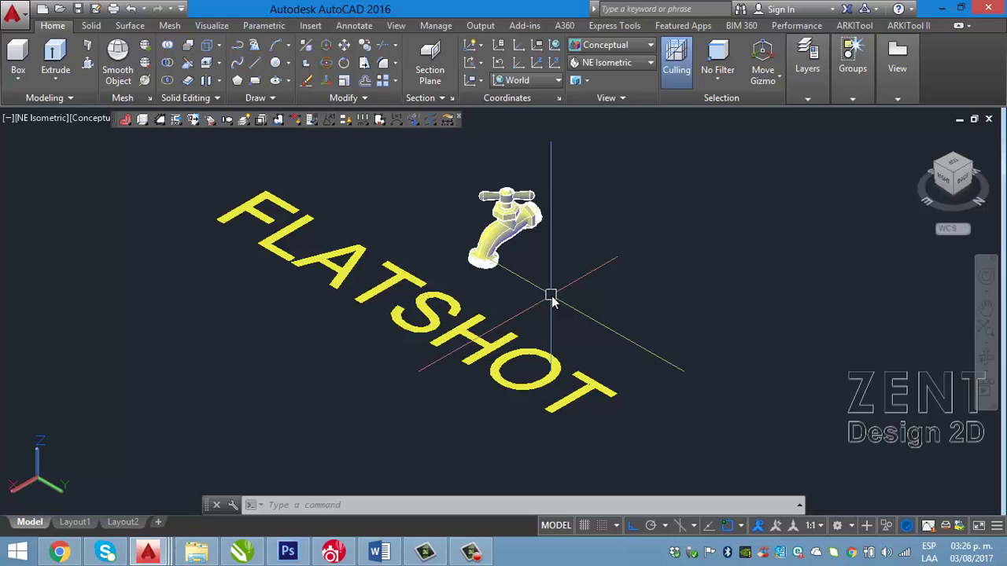
Pan and zoom the view to frame the 3D faucet model
mouse_move(559, 307)
middle_down()
mouse_move(557, 292)
mouse_move(596, 285)
middle_up()
scroll(557, 279, up, 1)
scroll(593, 291, down, 1)
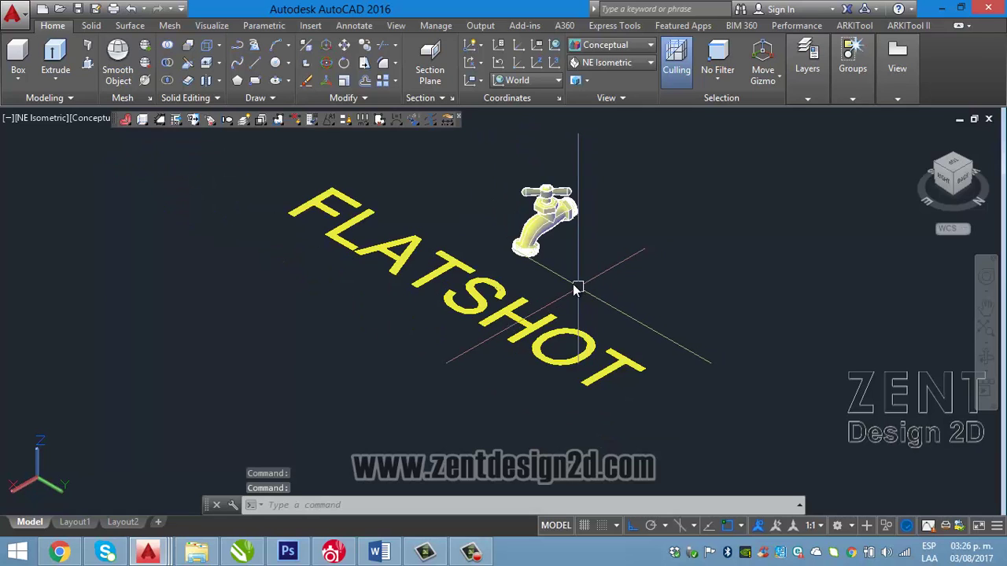
scroll(577, 288, up, 1)
middle_drag(553, 286, 554, 288)
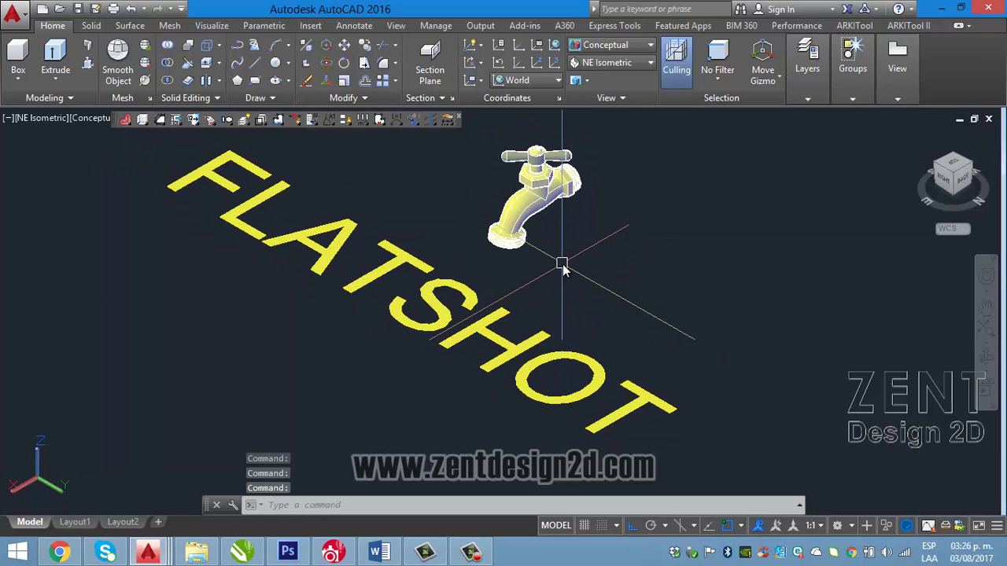
scroll(562, 267, down, 1)
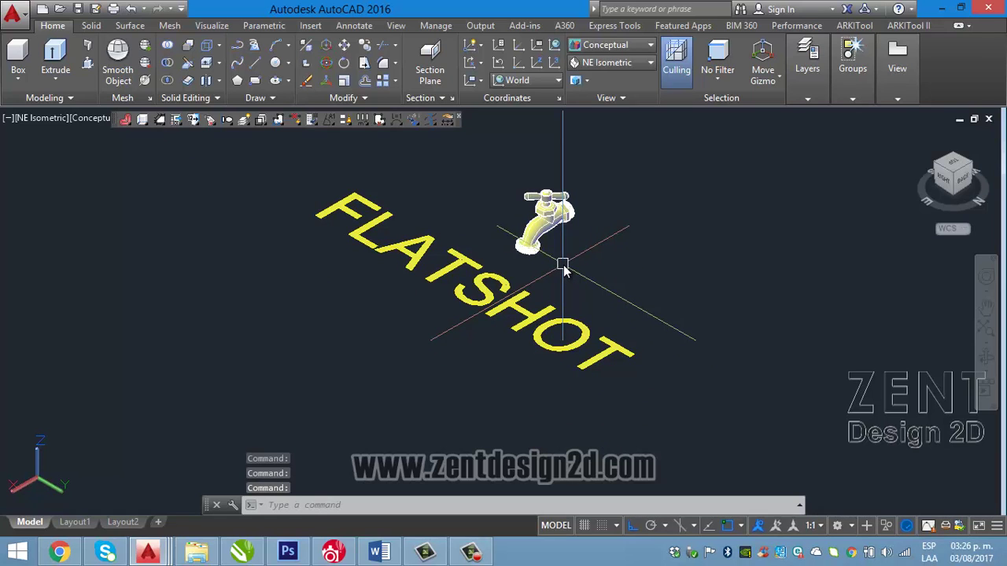
scroll(564, 265, up, 1)
scroll(524, 260, up, 1)
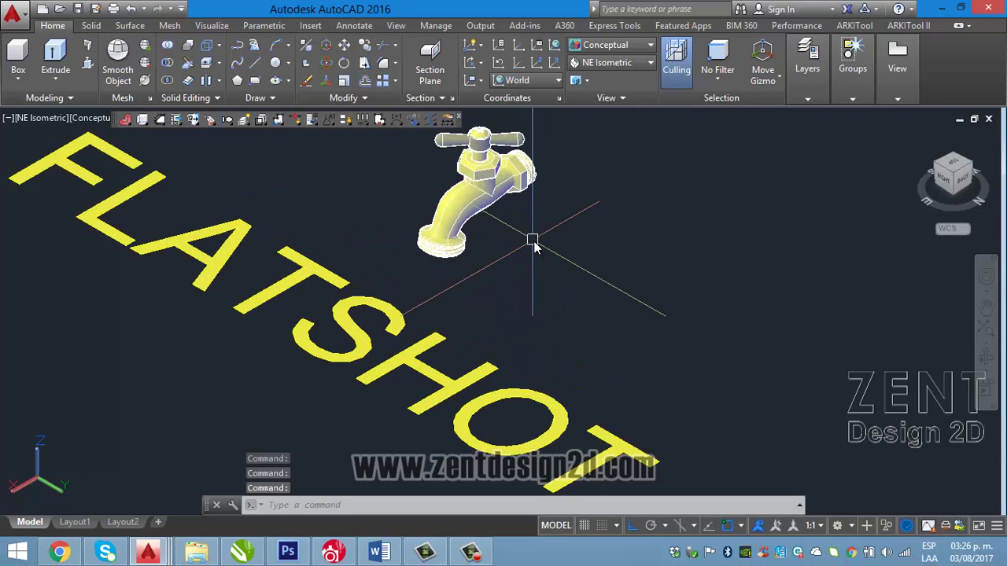
scroll(533, 246, down, 1)
middle_drag(533, 249, 526, 267)
scroll(523, 229, up, 1)
scroll(517, 161, up, 1)
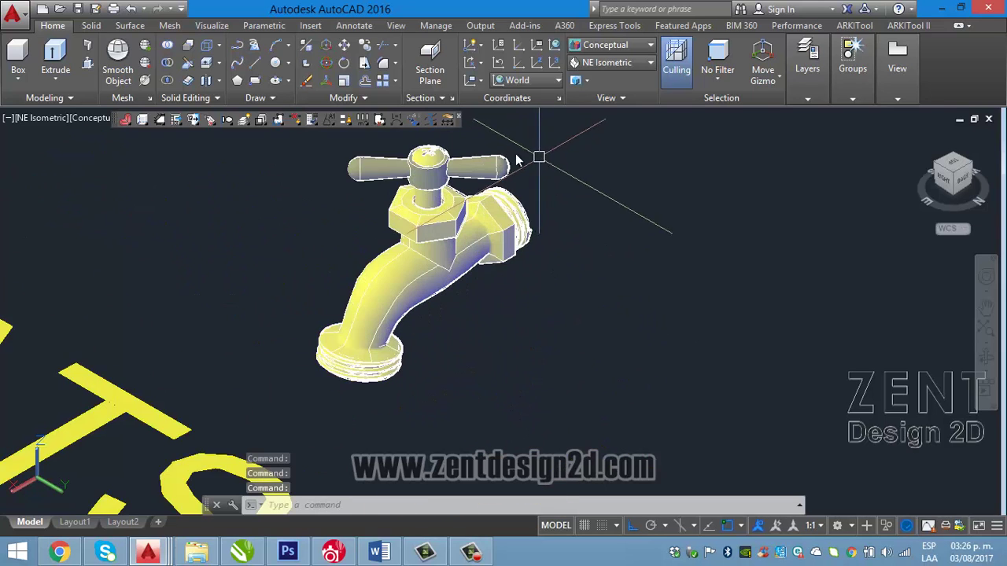
scroll(408, 259, down, 2)
scroll(404, 209, up, 1)
scroll(402, 228, up, 1)
middle_drag(411, 324, 454, 267)
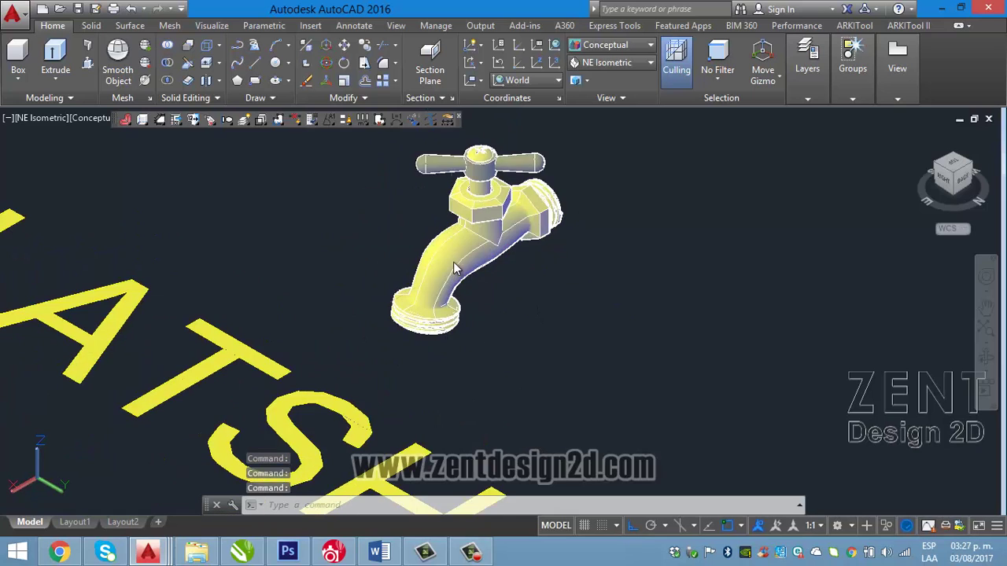
scroll(454, 268, down, 1)
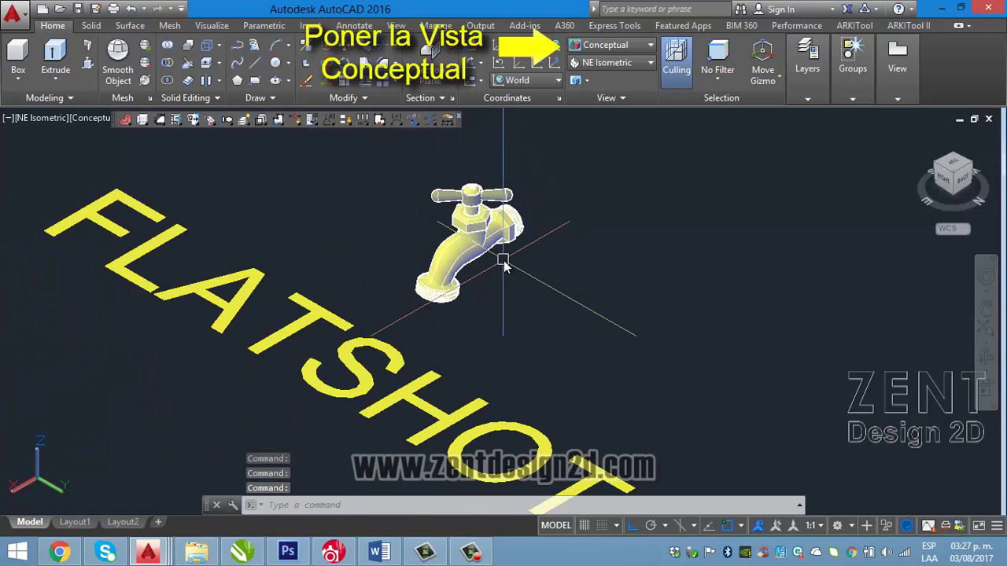
middle_drag(465, 222, 454, 206)
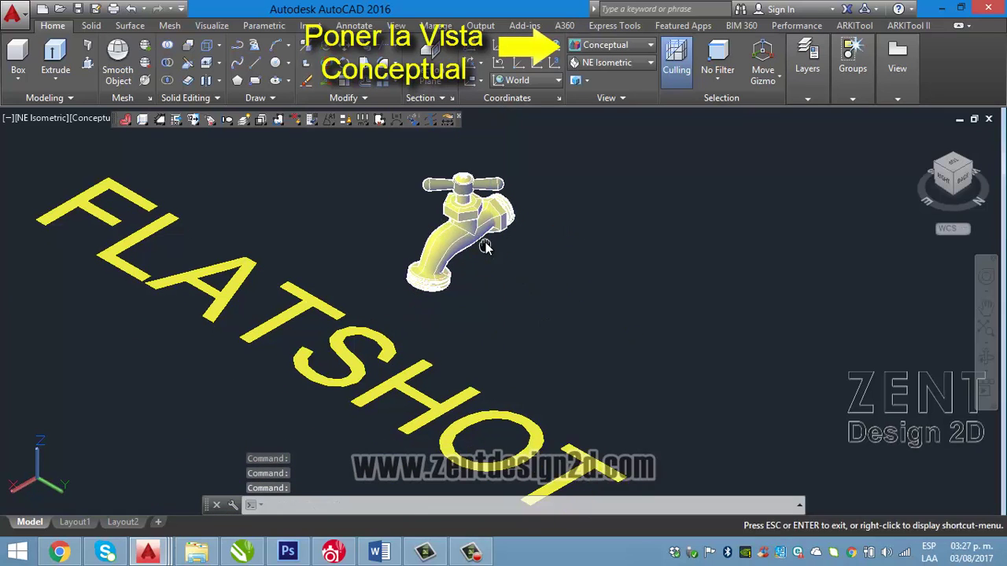
click(453, 206)
key(Escape)
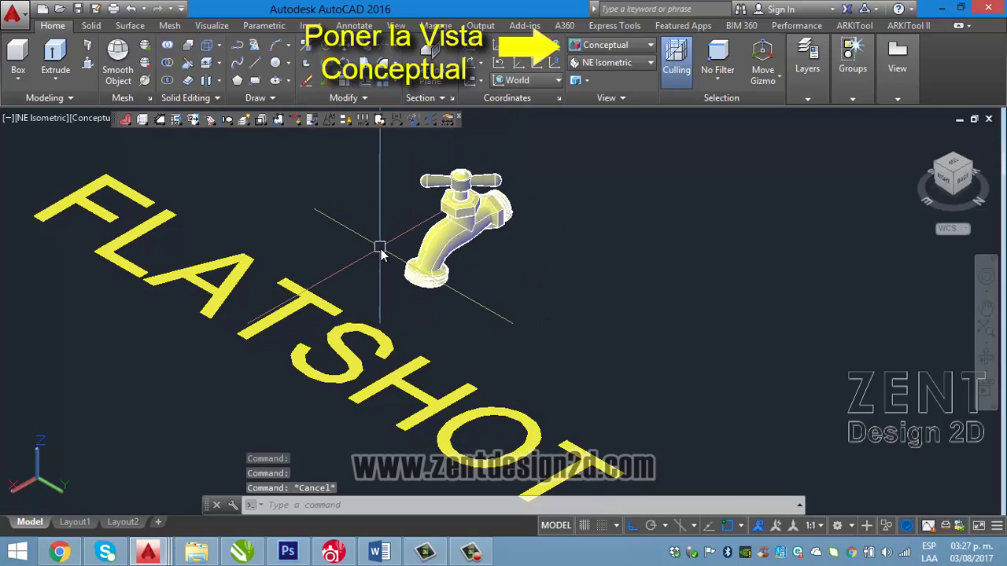
scroll(457, 185, up, 2)
scroll(566, 169, up, 3)
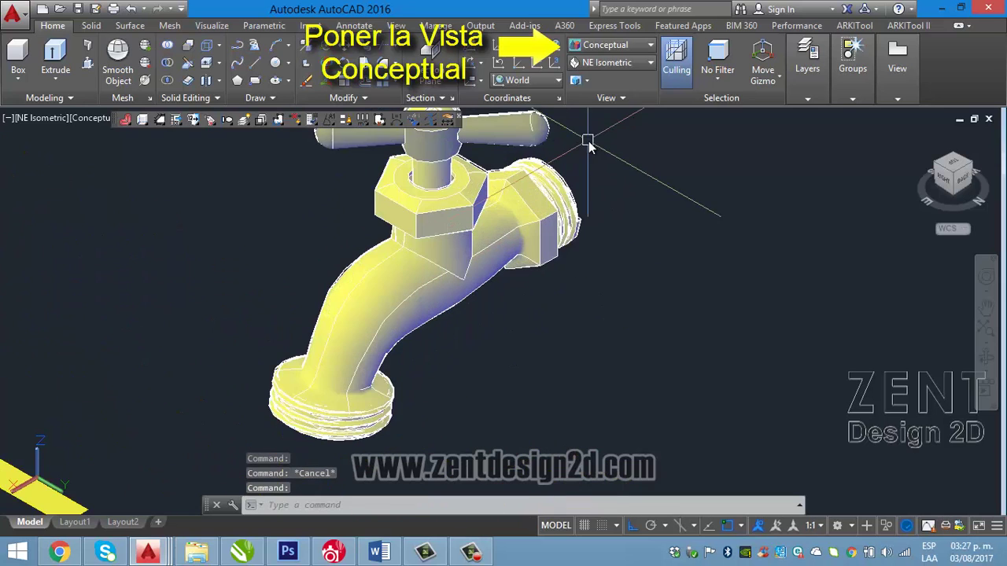
scroll(582, 165, down, 3)
scroll(581, 181, down, 1)
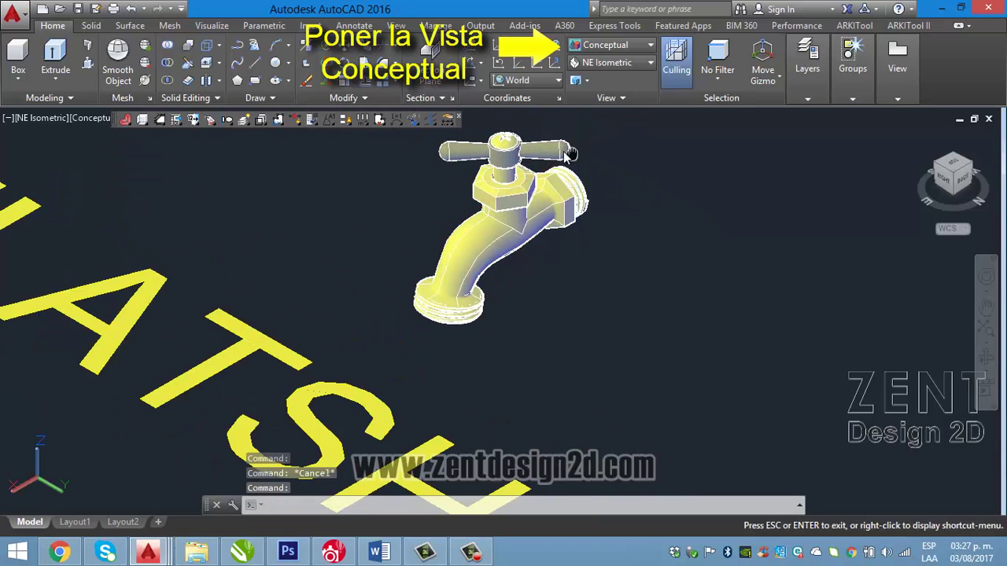
mouse_move(581, 161)
middle_down()
mouse_move(524, 161)
mouse_move(472, 218)
mouse_move(235, 285)
middle_up()
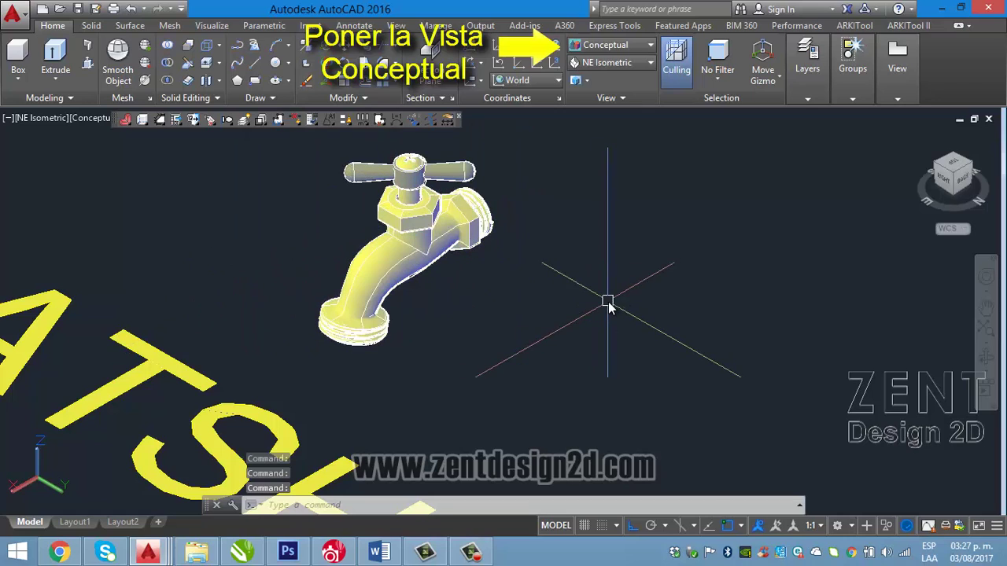
Preview SW, NW and SE isometric views, then return to NE isometric with the faucet left of centre
click(639, 63)
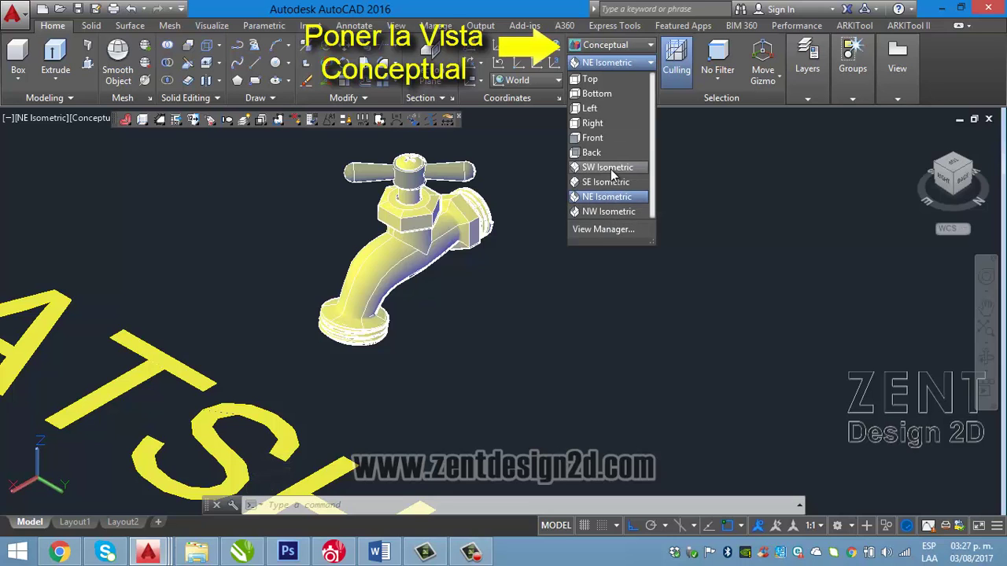
click(610, 168)
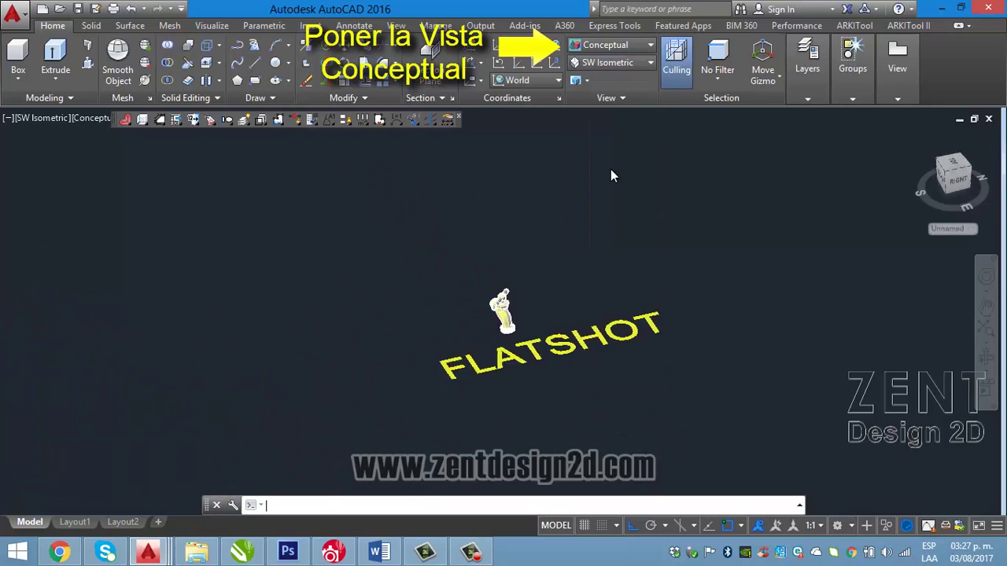
click(633, 66)
click(597, 206)
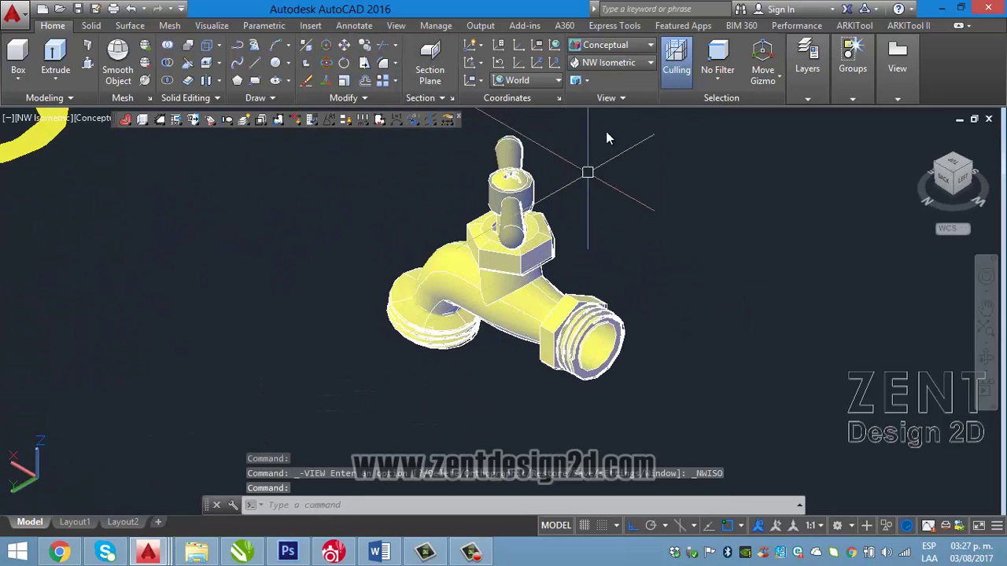
click(633, 63)
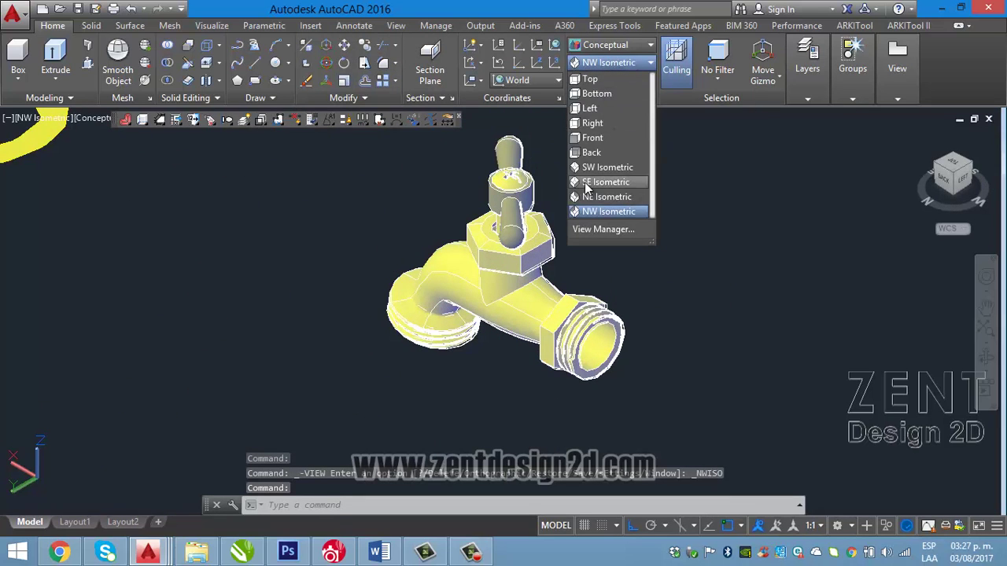
click(584, 183)
click(636, 63)
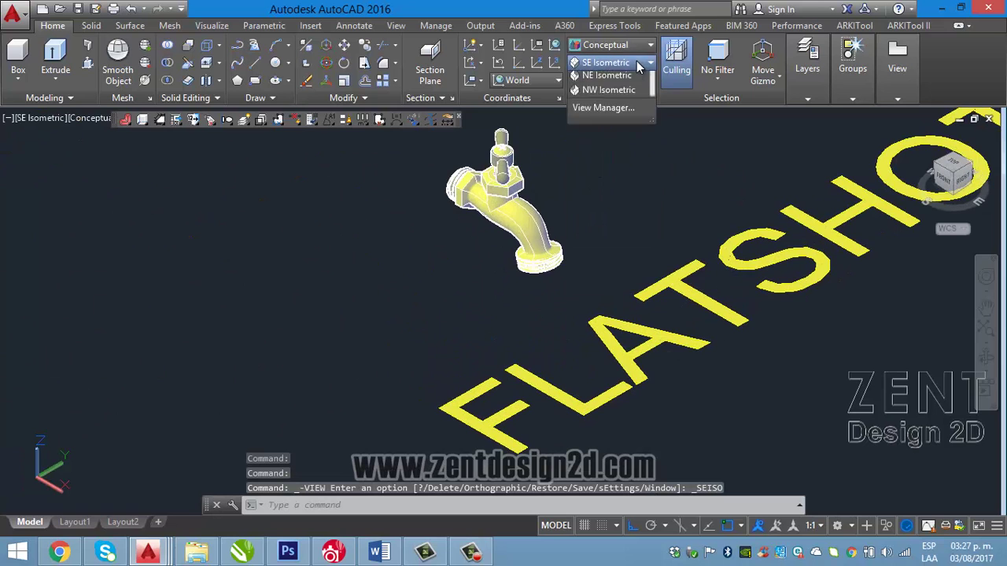
click(587, 195)
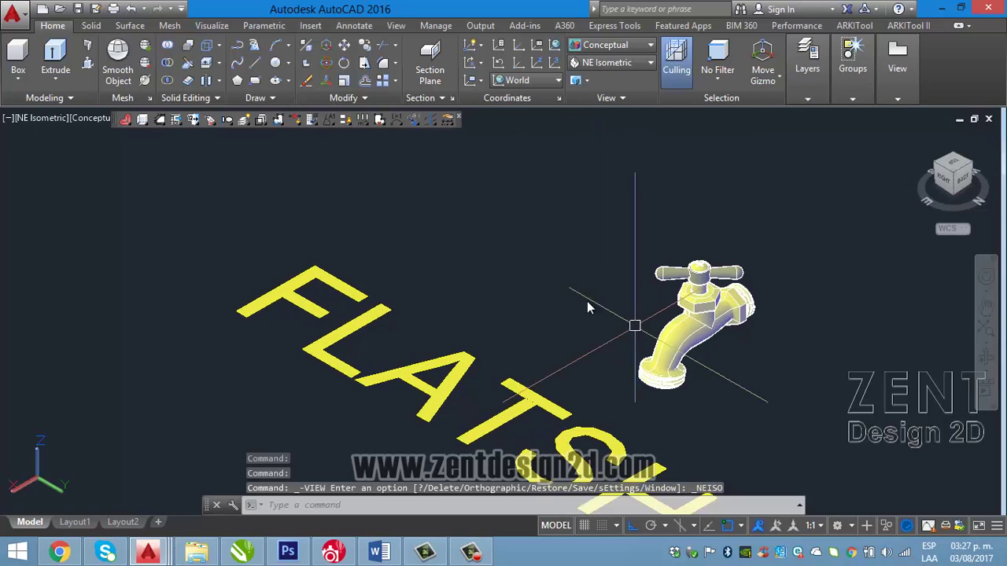
middle_drag(587, 306, 423, 243)
scroll(551, 243, up, 3)
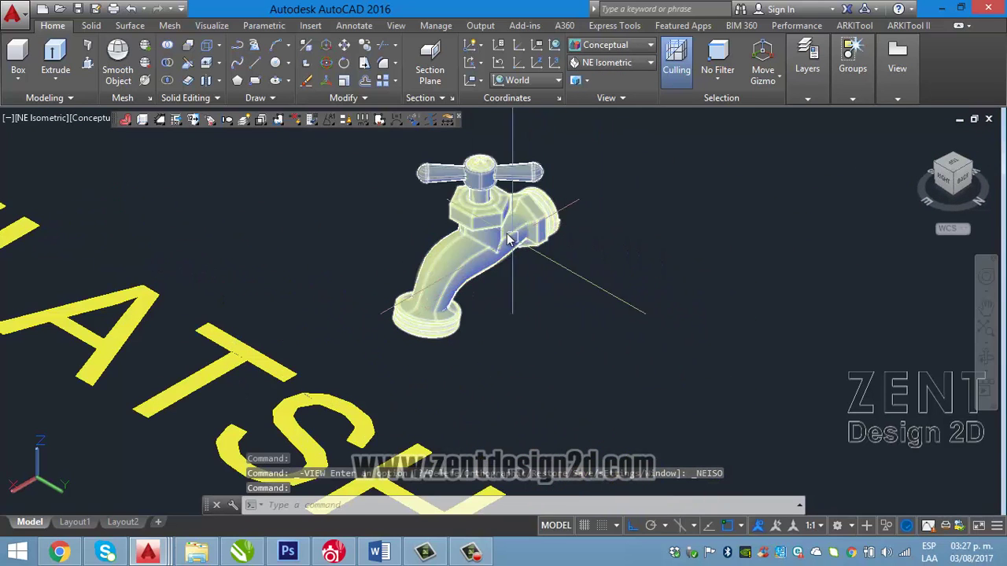
middle_drag(575, 218, 535, 220)
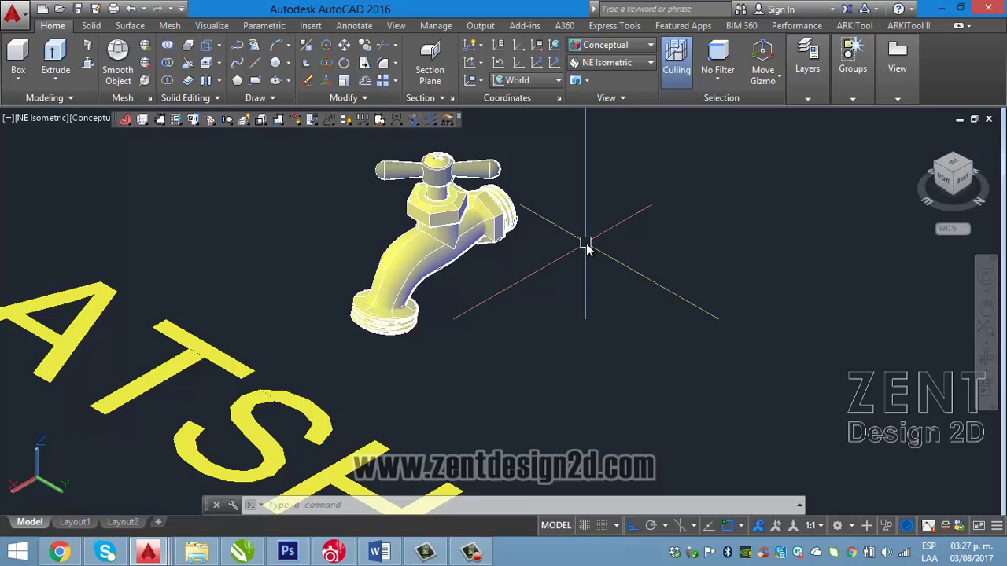
Run FLATSHOT as a new block with tangential edges included and create it
text(F)
text(LAS)
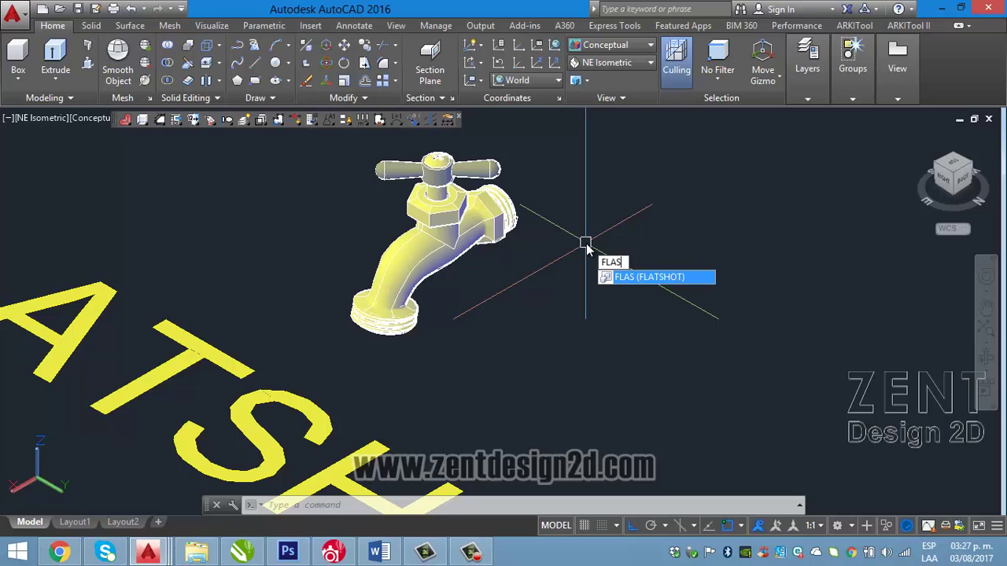
key(Return)
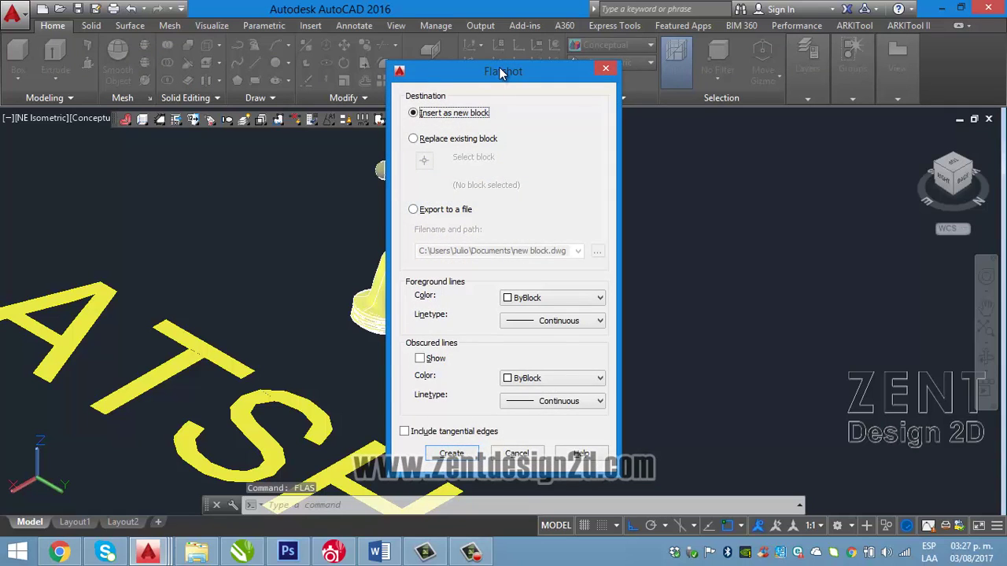
mouse_move(500, 72)
mouse_down()
mouse_move(653, 30)
mouse_move(637, 47)
mouse_up()
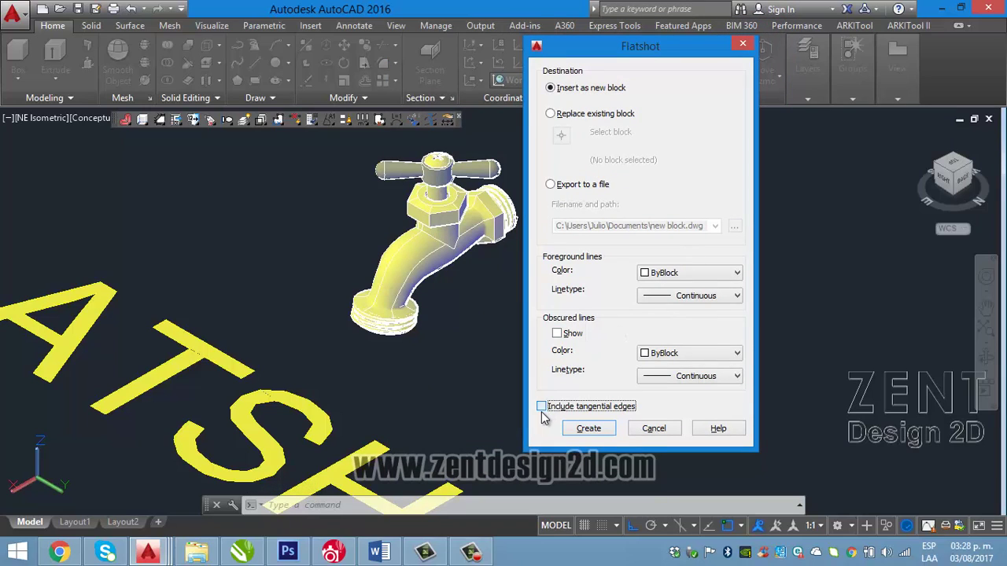
click(563, 340)
click(592, 433)
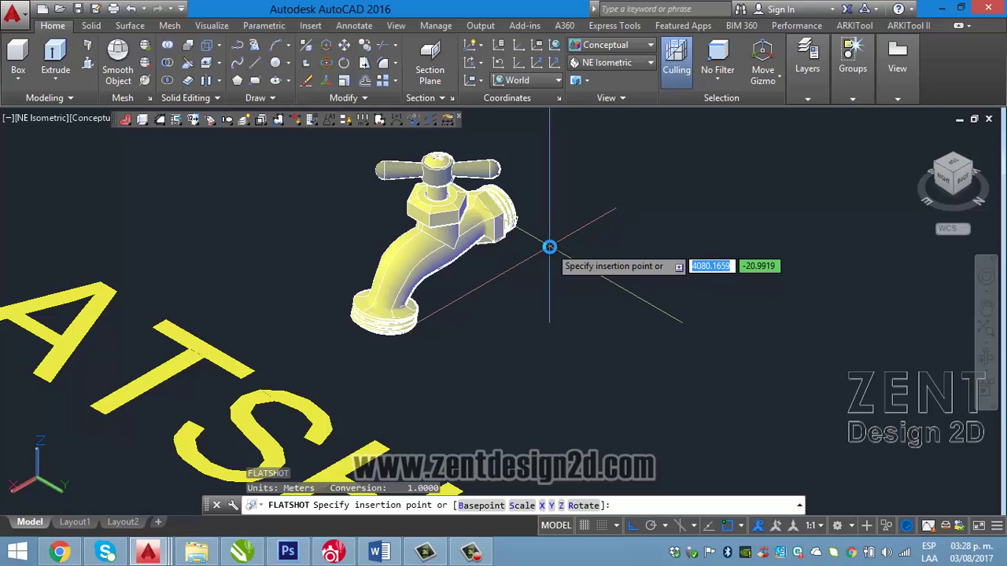
Insert the flat faucet block at the picked point with scale 1 and rotation 0
click(550, 247)
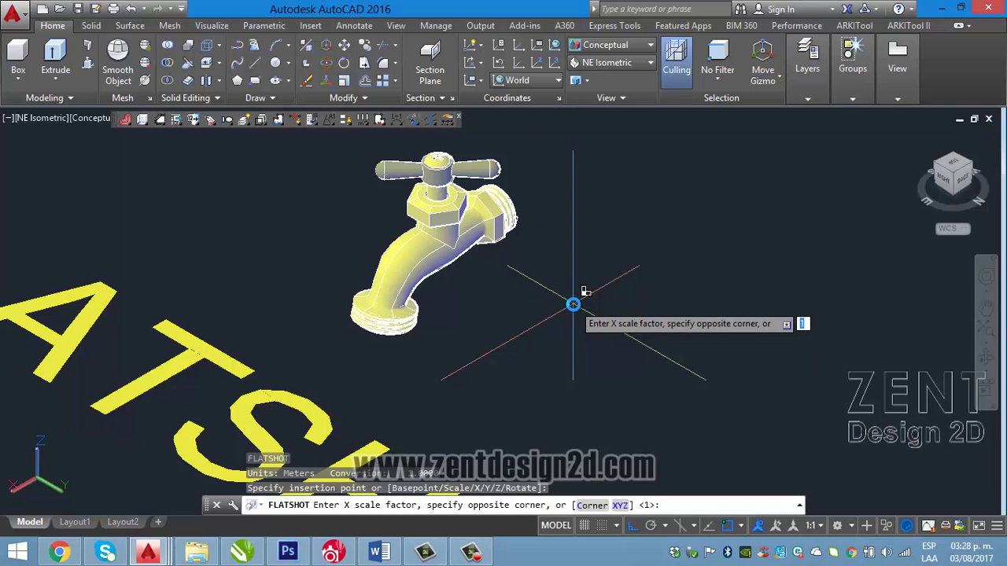
key(Return)
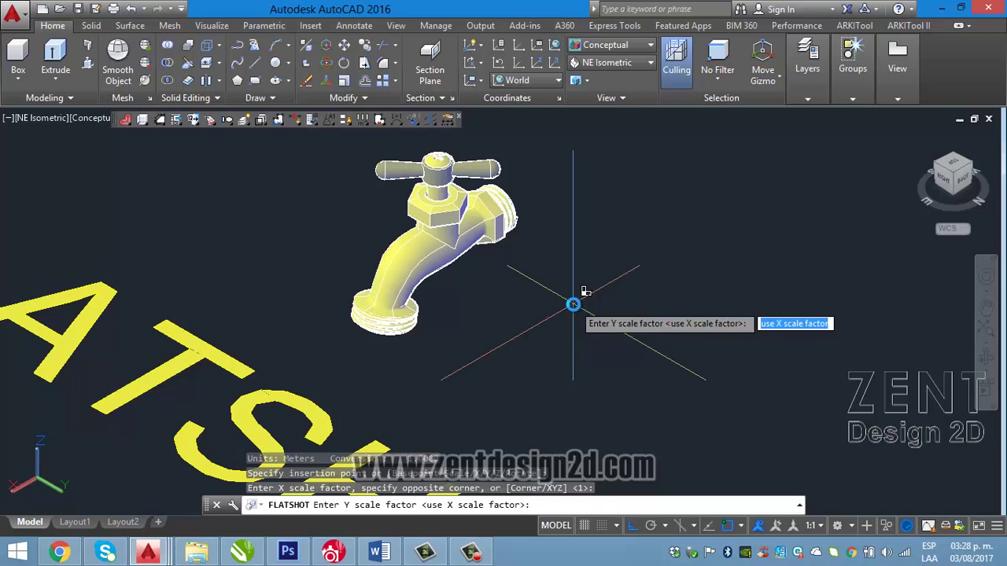
key(Return)
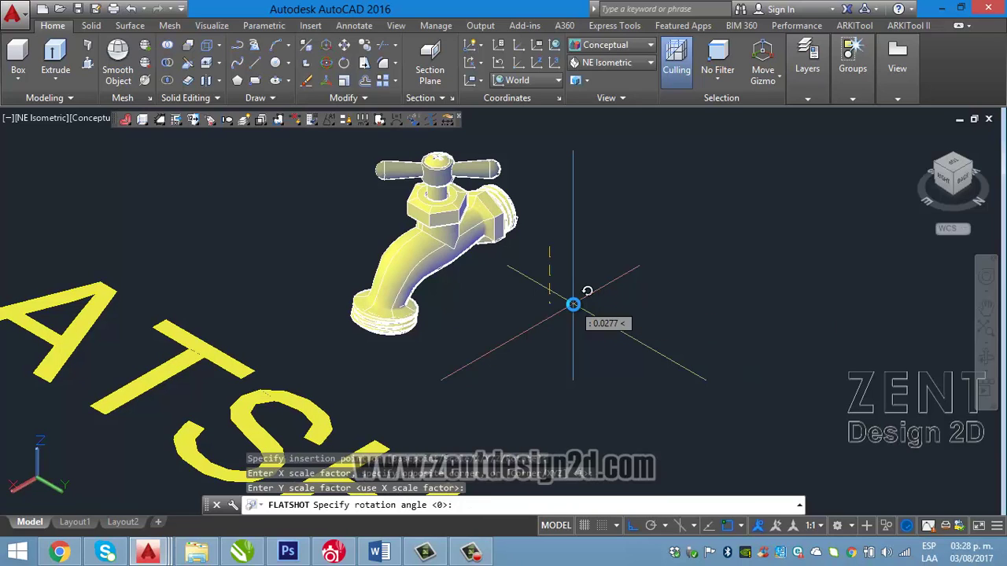
key(Return)
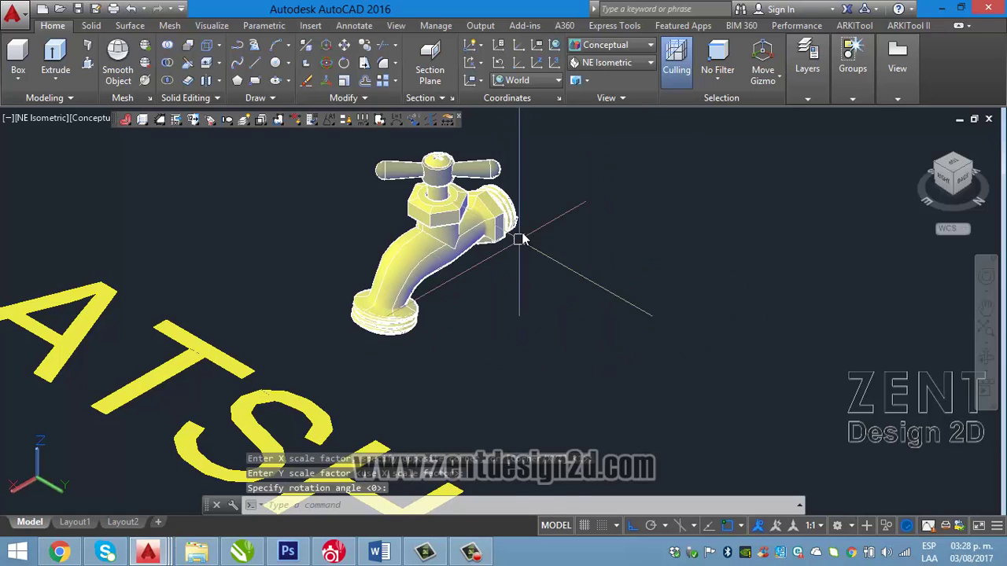
scroll(525, 232, down, 2)
Erase the 3D faucet and FLATSHOT text, leaving only the flat projection
drag(449, 335, 298, 264)
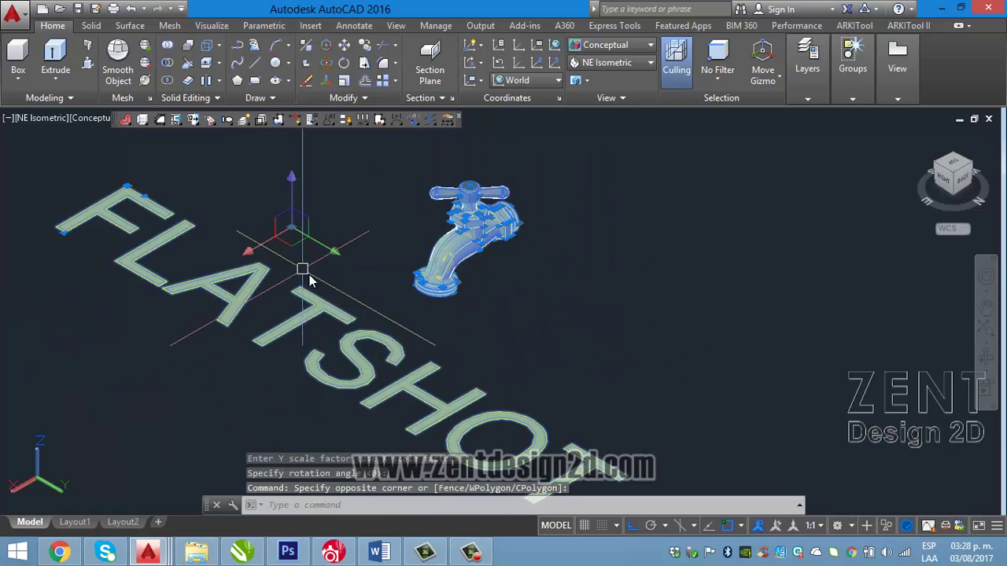
key(Delete)
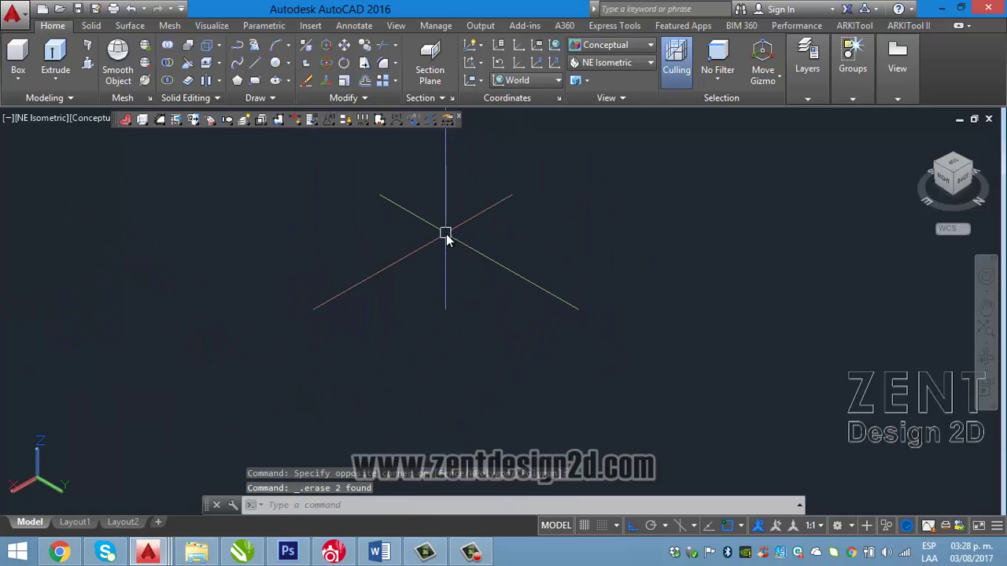
key(Escape)
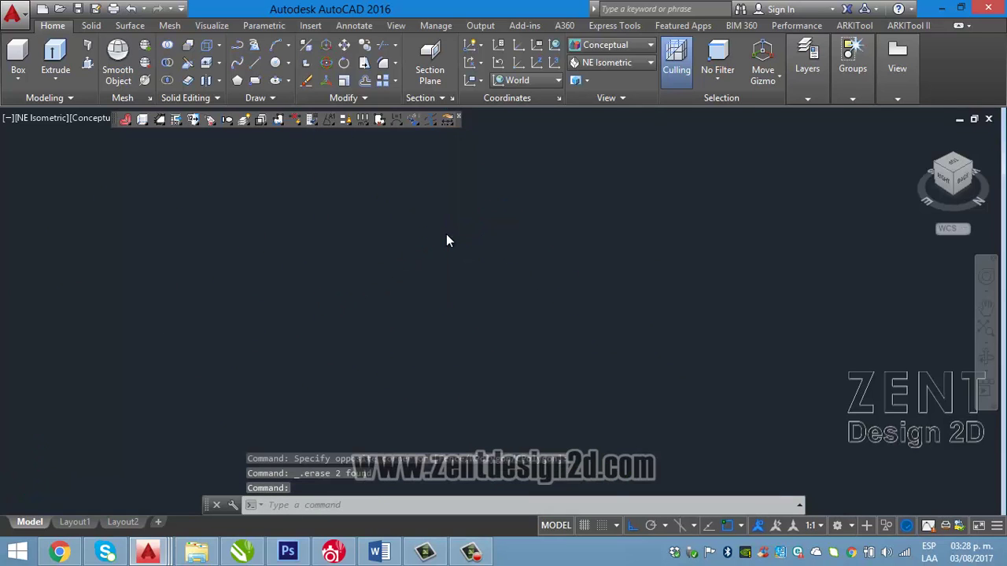
Copy the flat faucet drawing to the clipboard and switch to blank Drawing2
middle_click(446, 234)
scroll(446, 234, down, 4)
click(449, 225)
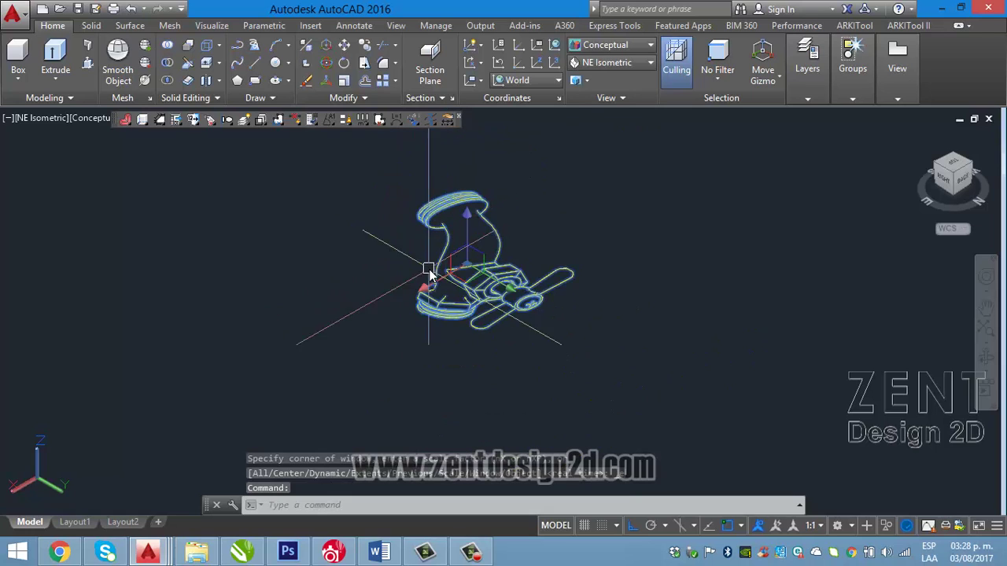
scroll(427, 270, up, 1)
scroll(420, 271, up, 1)
scroll(415, 271, up, 4)
scroll(414, 266, down, 3)
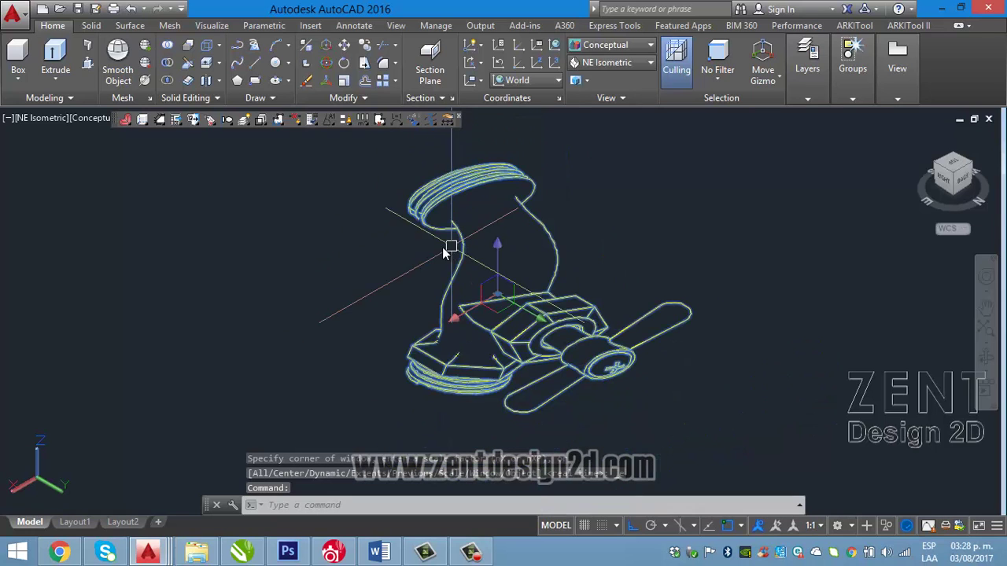
key(ctrl+c)
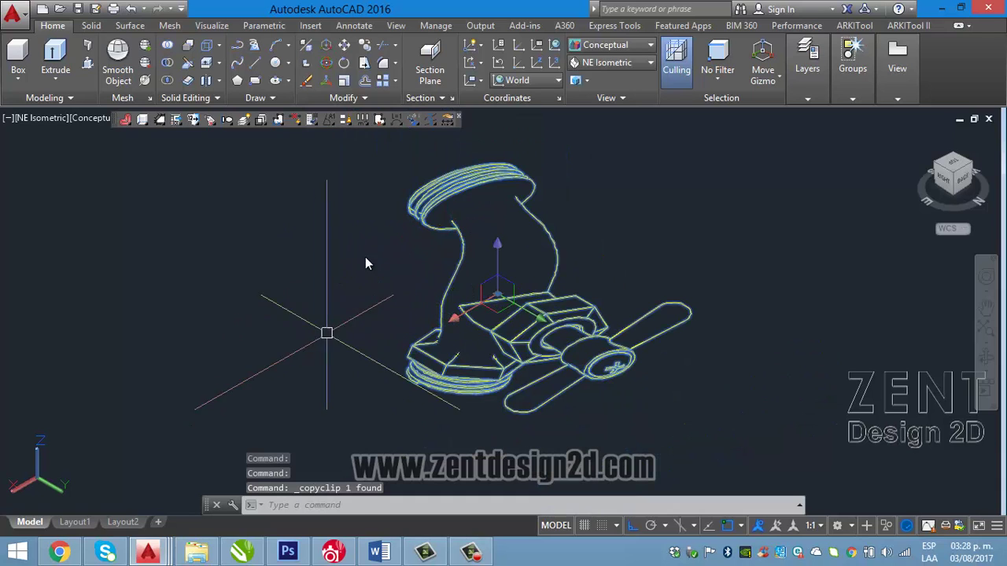
mouse_move(148, 552)
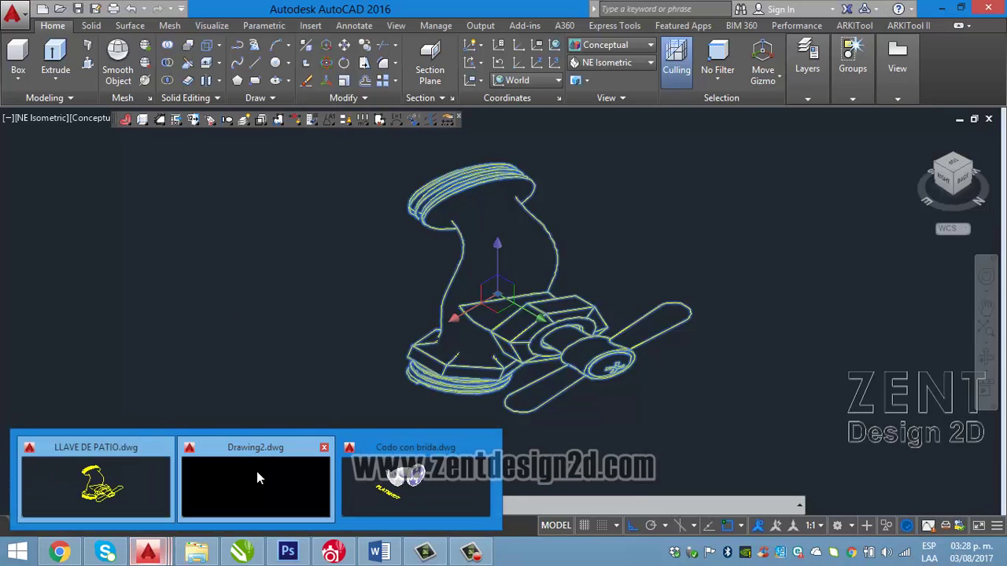
click(257, 471)
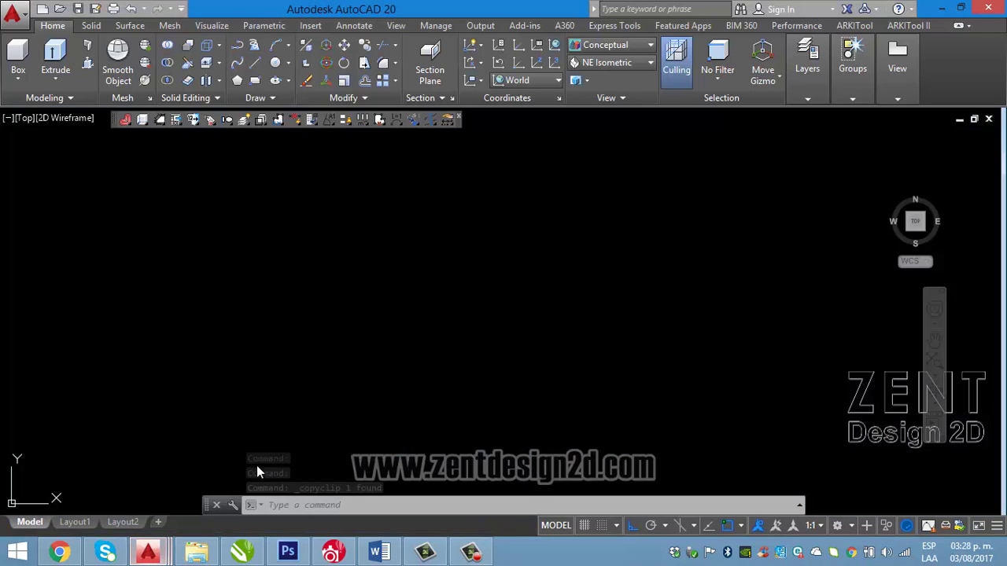
Paste the copied flat faucet into Drawing2 and zoom to fit it
key(ctrl+v)
click(430, 252)
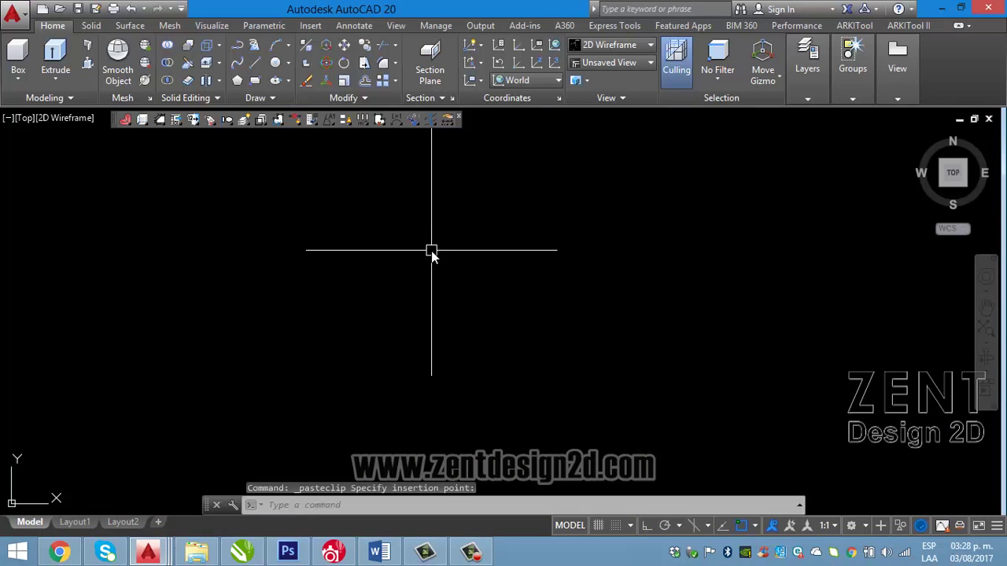
middle_click(488, 280)
scroll(488, 280, down, 1)
scroll(629, 299, down, 2)
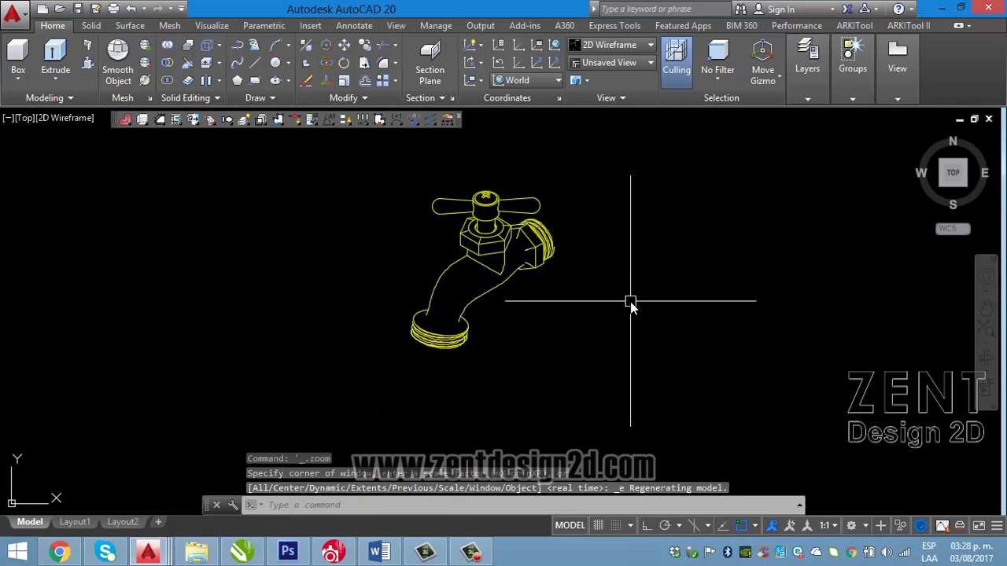
scroll(563, 226, up, 4)
scroll(562, 225, up, 1)
scroll(562, 226, down, 1)
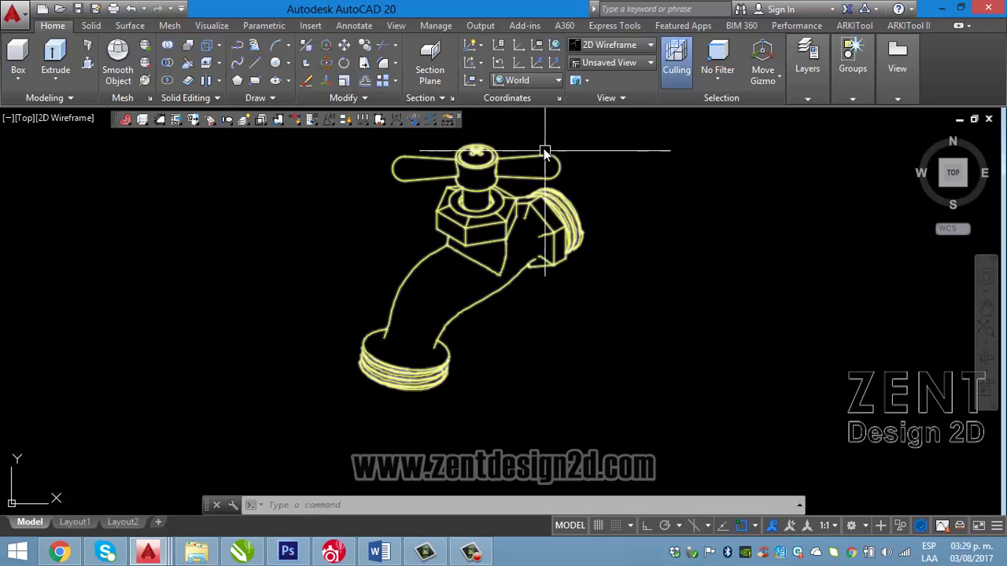
scroll(542, 150, up, 1)
scroll(553, 182, down, 2)
scroll(553, 182, up, 1)
scroll(543, 167, up, 1)
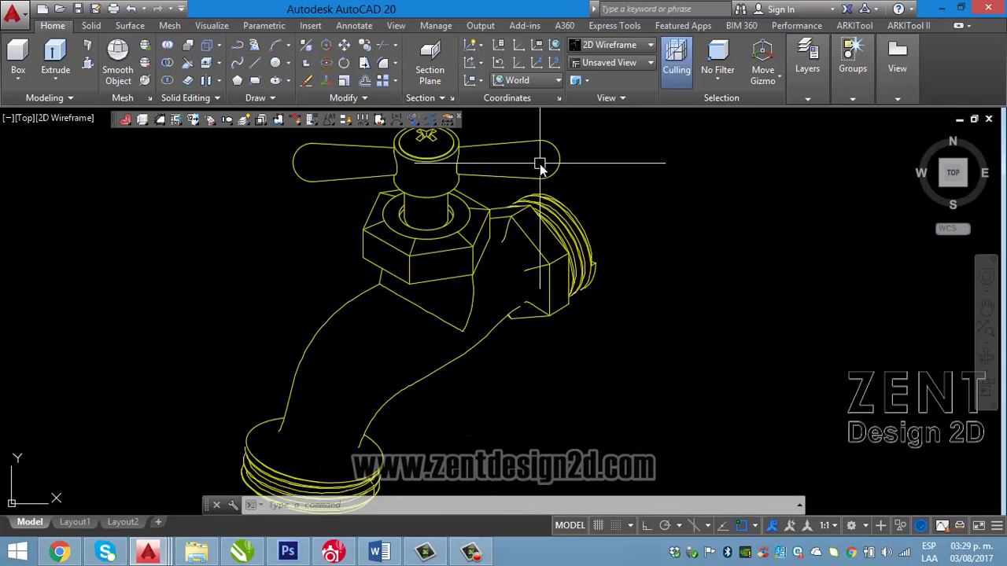
scroll(551, 175, down, 2)
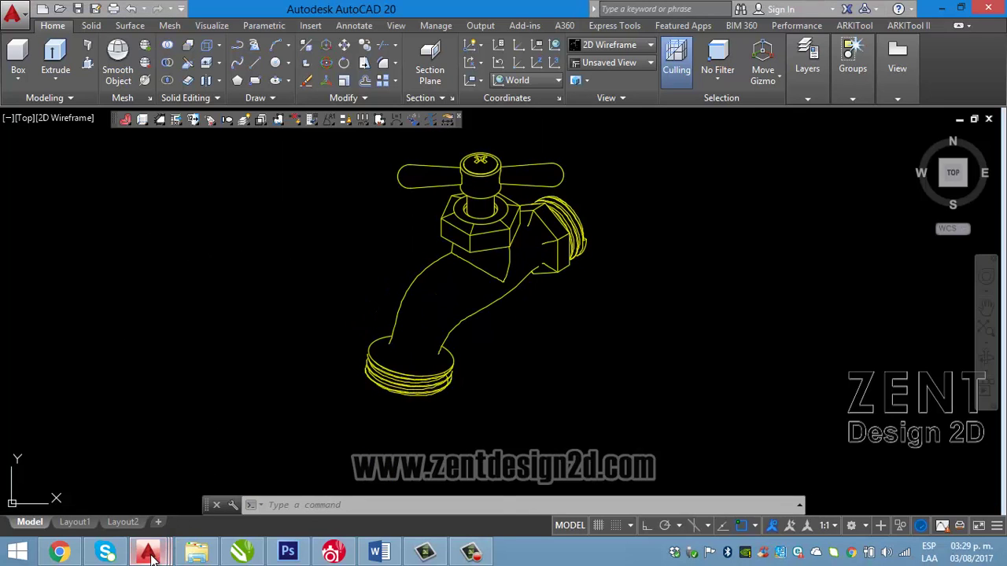
In Codo con brida.dwg, create the elbow's Flatshot block and pick its insertion point
mouse_move(148, 553)
click(354, 505)
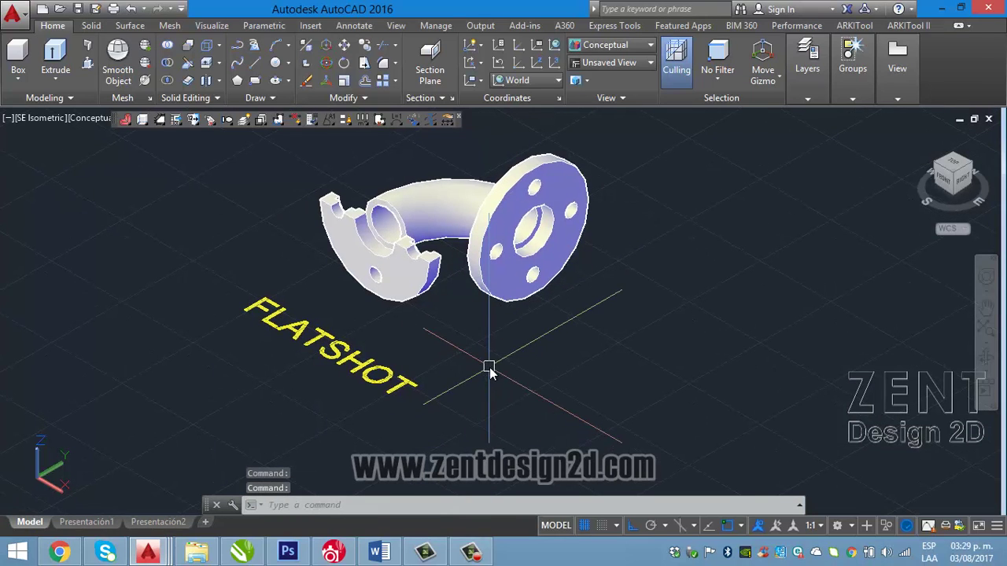
text(f)
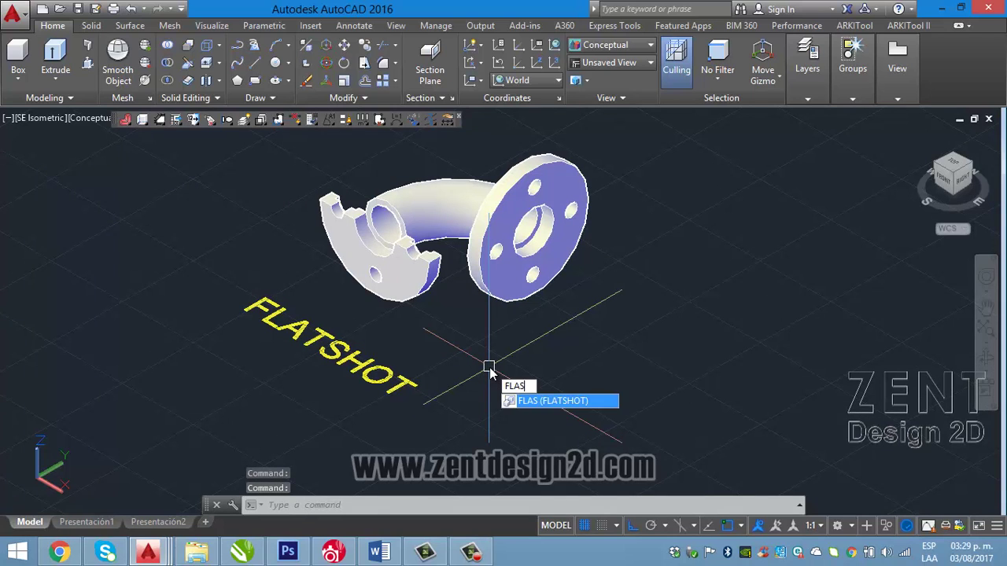
key(Return)
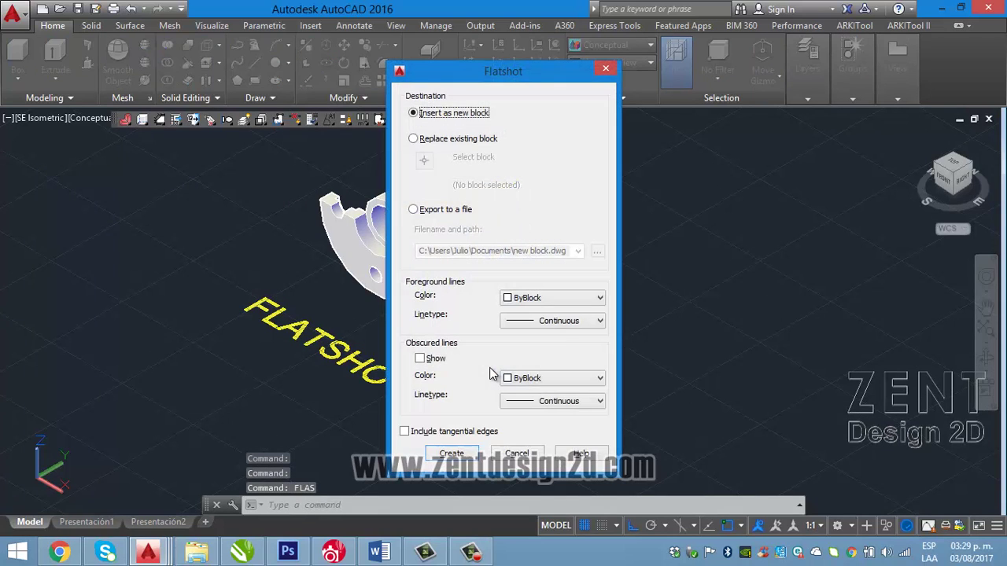
drag(524, 84, 752, 42)
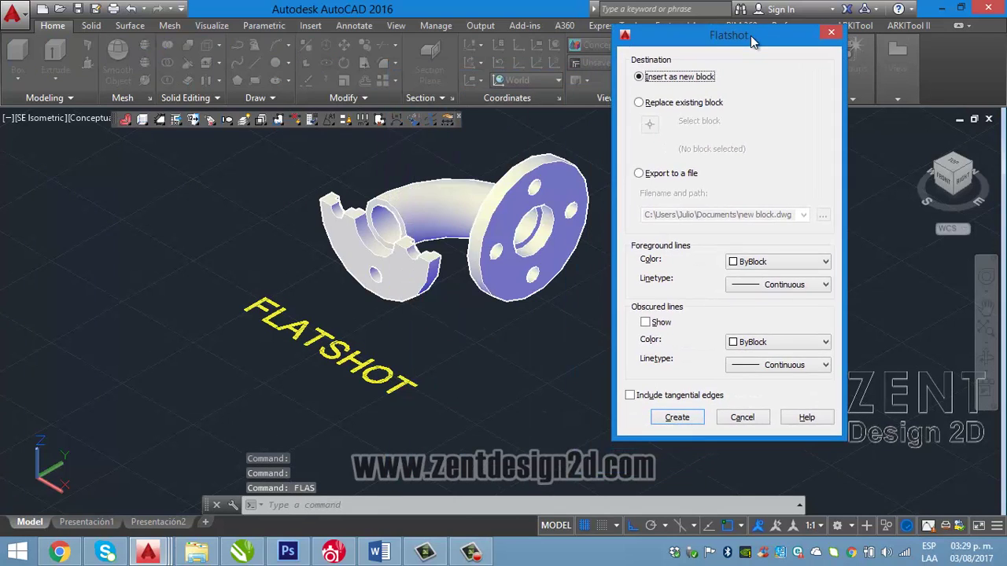
click(682, 421)
click(551, 315)
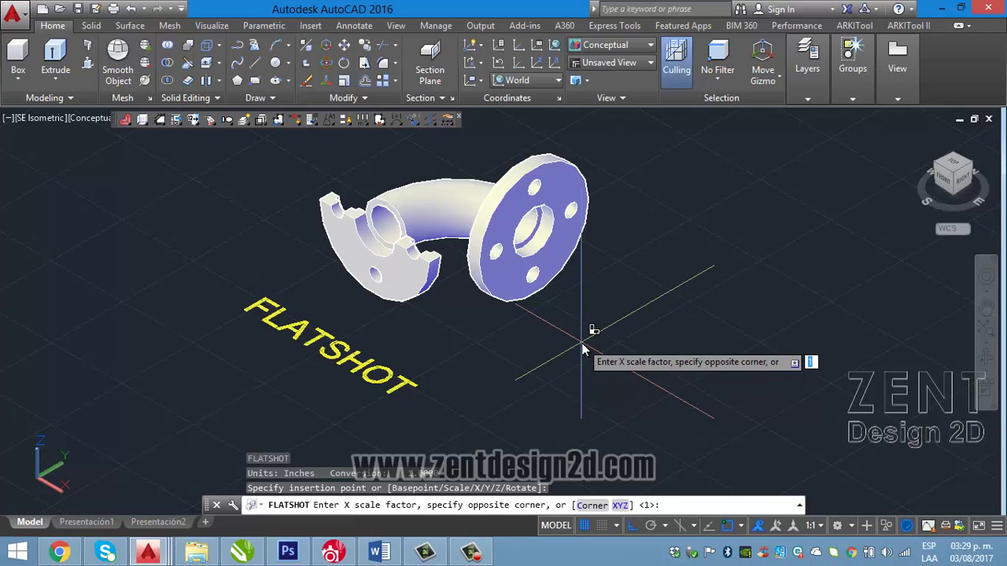
Accept the default scales, then erase the 3D elbow and FLATSHOT text
key(Return)
key(Return)
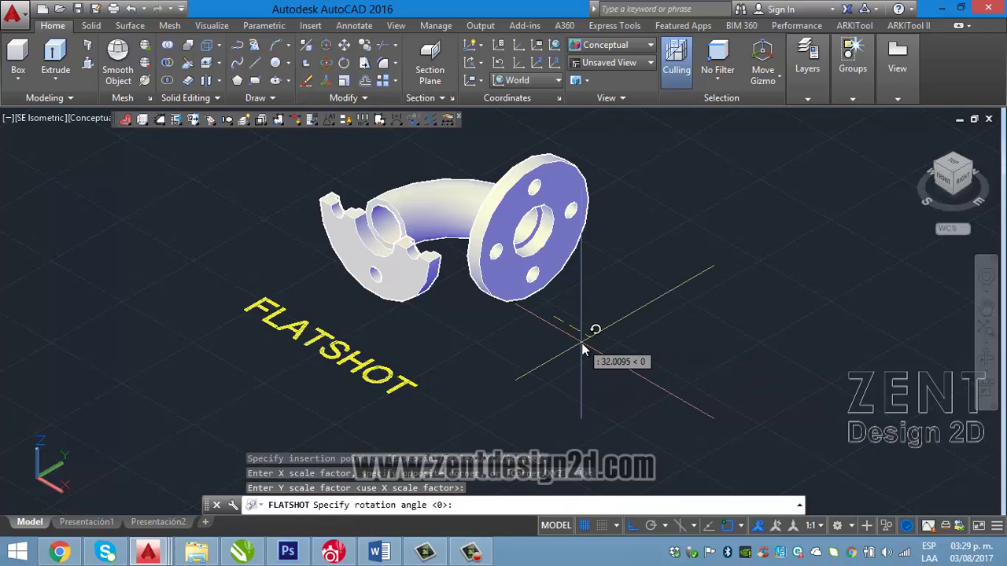
key(Return)
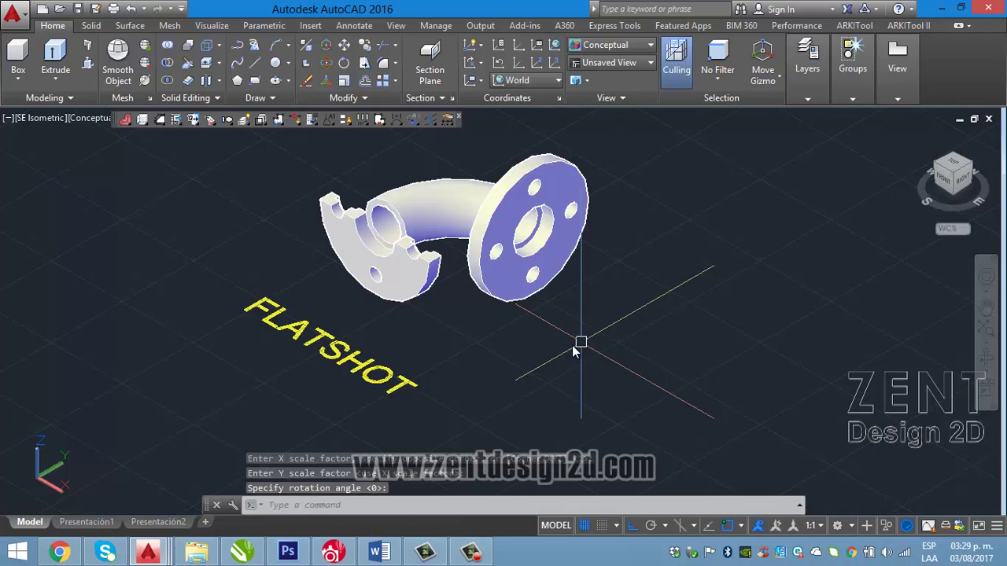
click(448, 342)
click(317, 258)
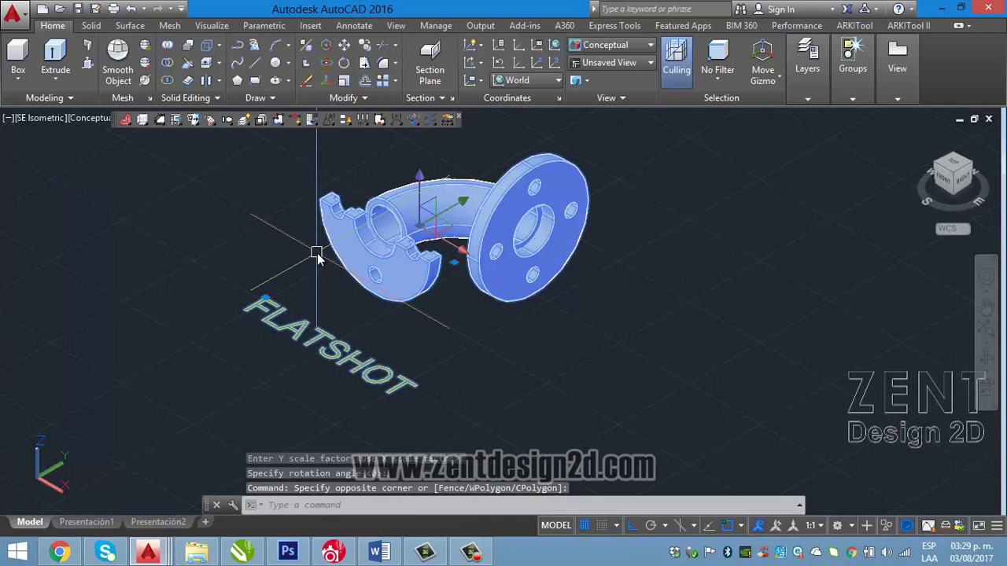
key(Delete)
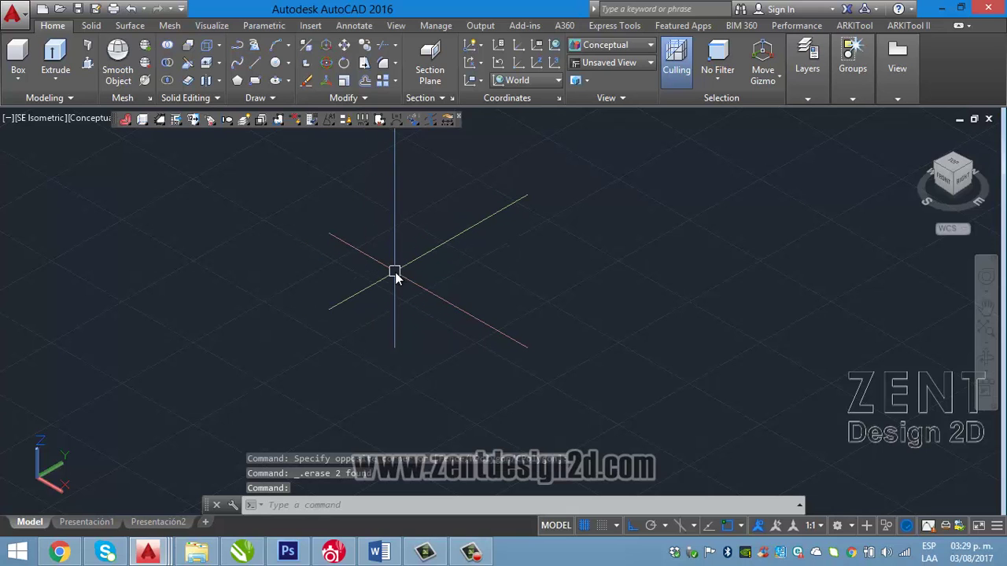
key(ctrl+z)
Copy the flat elbow drawing and return to Drawing2 with the faucet
middle_click(394, 273)
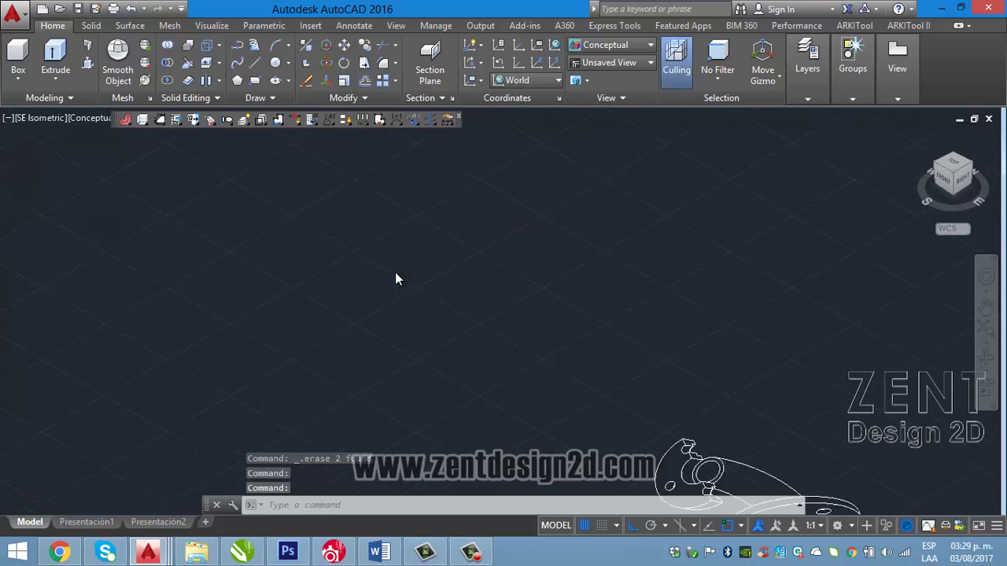
click(390, 273)
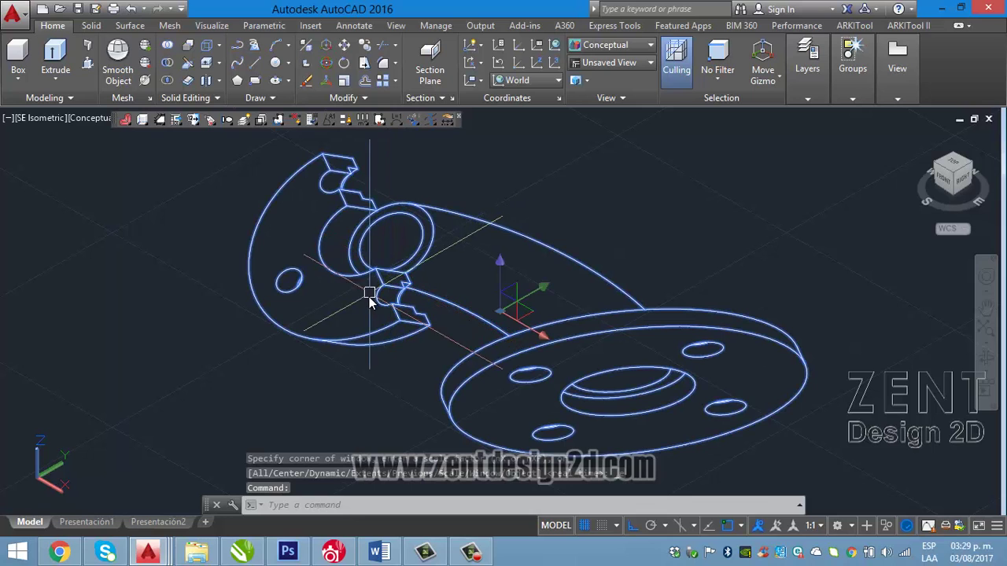
key(ctrl+c)
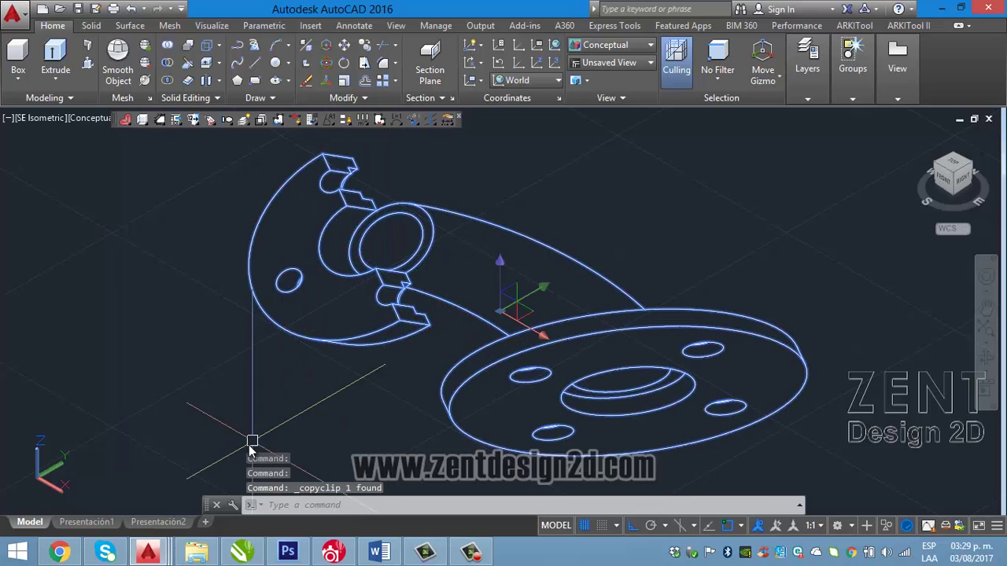
click(265, 483)
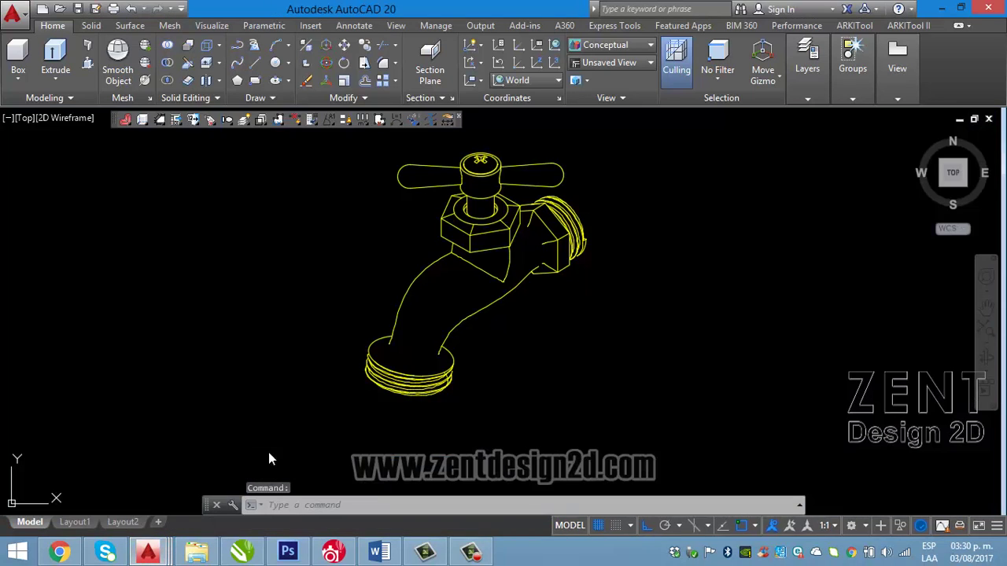
Paste the flat elbow into the faucet drawing and zoom to fit both drawings
key(ctrl+v)
click(412, 325)
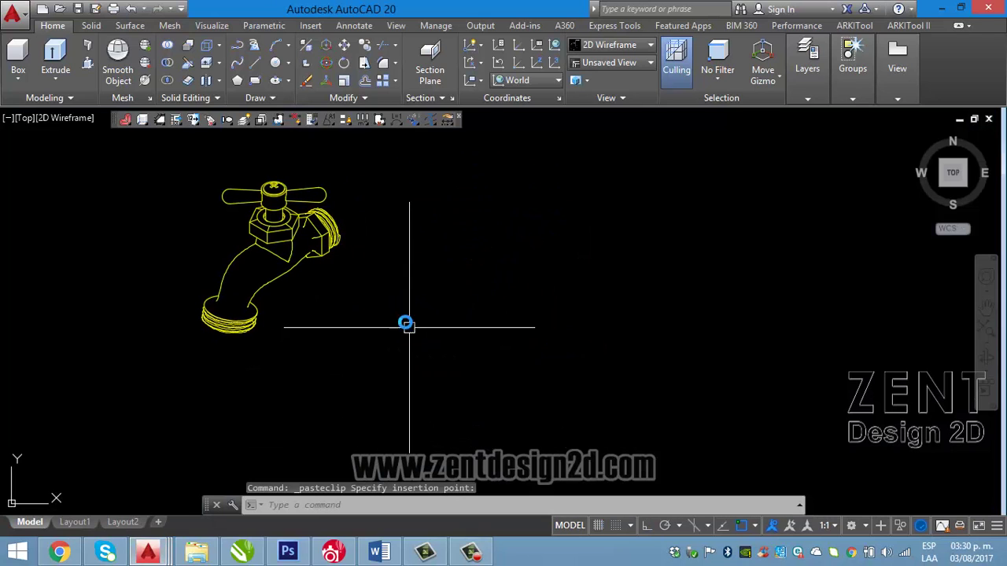
scroll(385, 287, down, 5)
middle_click(385, 287)
middle_click(384, 287)
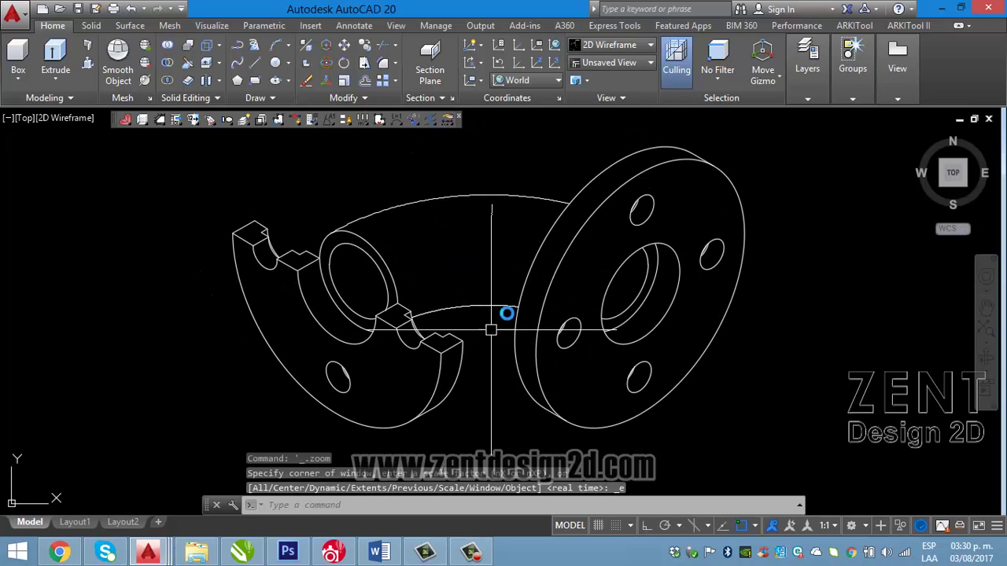
scroll(373, 322, up, 4)
scroll(503, 262, down, 4)
scroll(490, 278, down, 2)
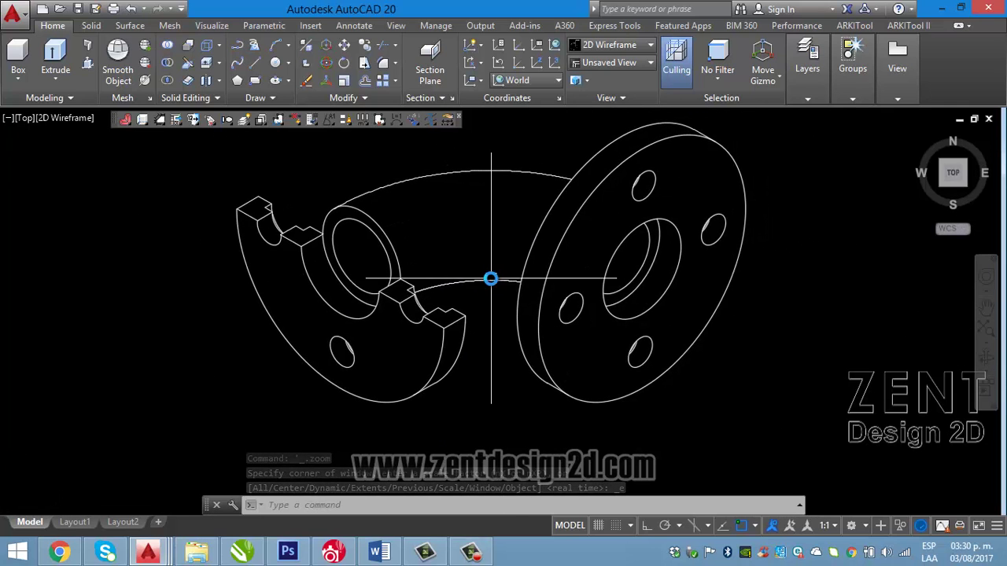
scroll(509, 286, down, 2)
scroll(509, 286, up, 2)
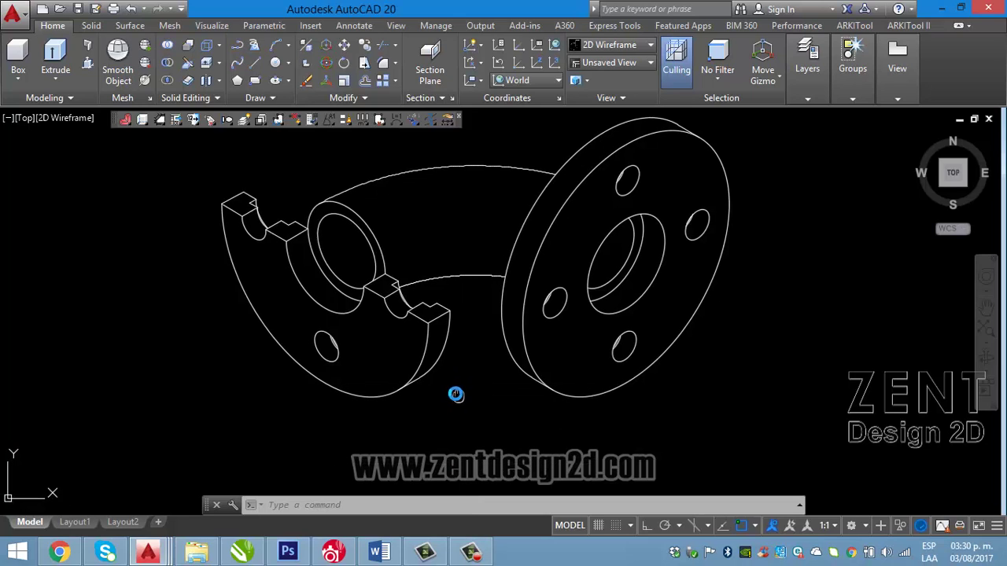
middle_drag(456, 393, 447, 385)
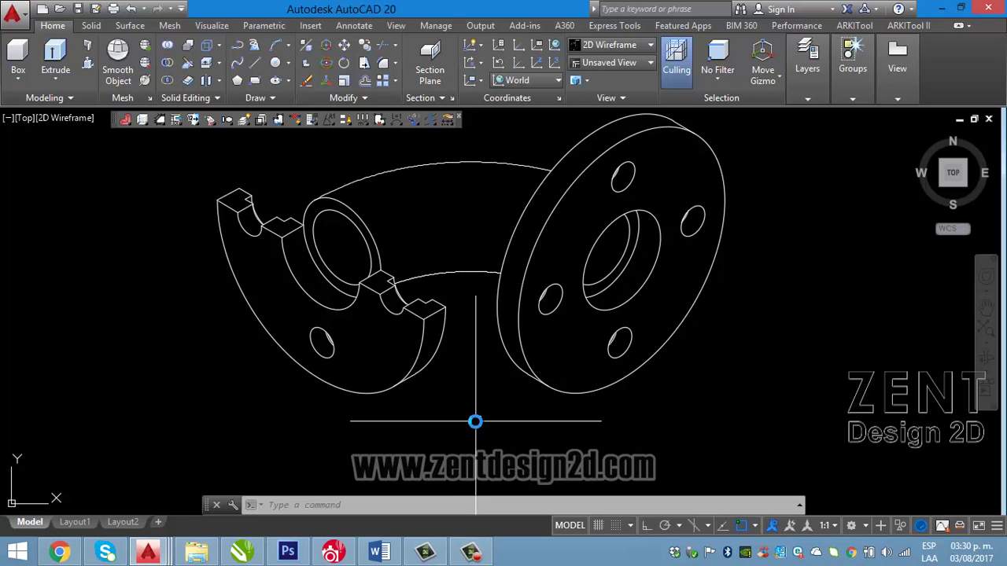
middle_drag(479, 401, 483, 411)
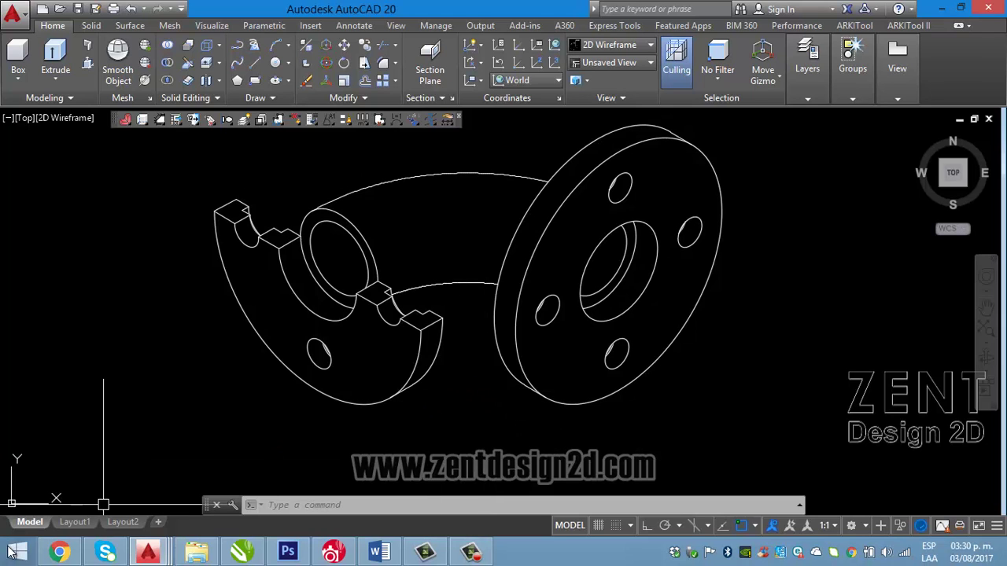
Browse the ZENT Design 2D Facebook and AutoCAD pages, ending on the zentdesign2d YouTube videos
click(59, 552)
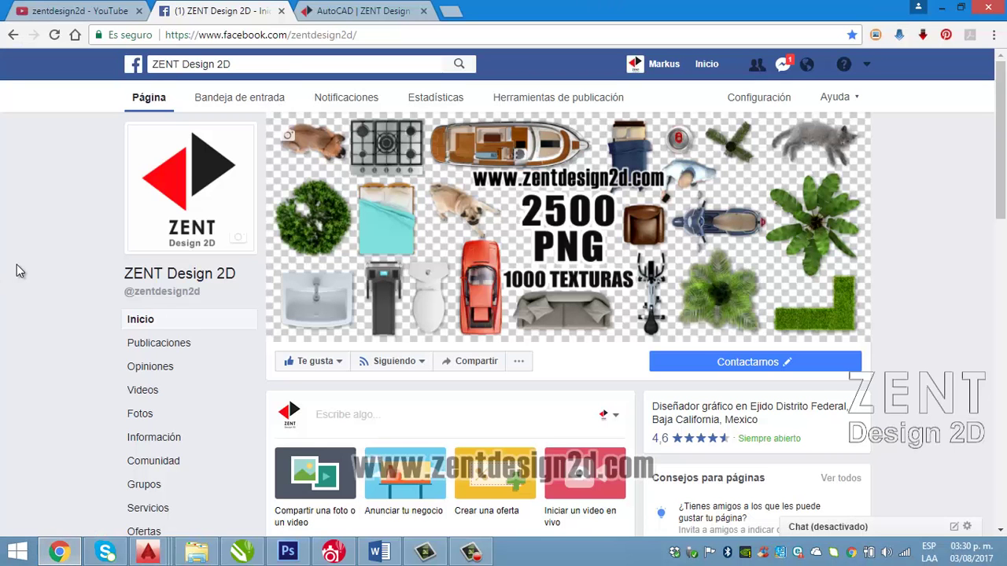
scroll(20, 273, down, 1)
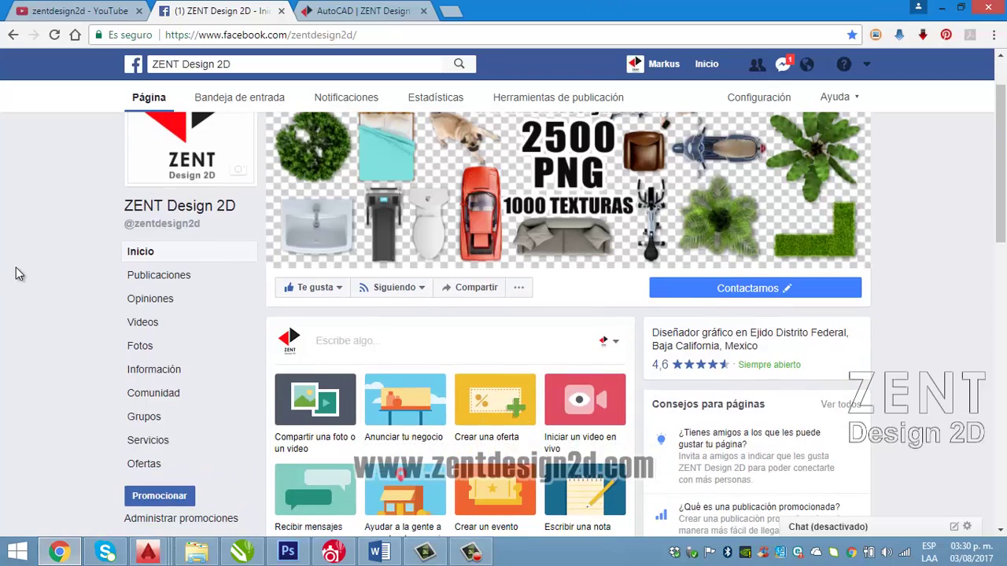
scroll(22, 273, down, 2)
scroll(24, 277, up, 2)
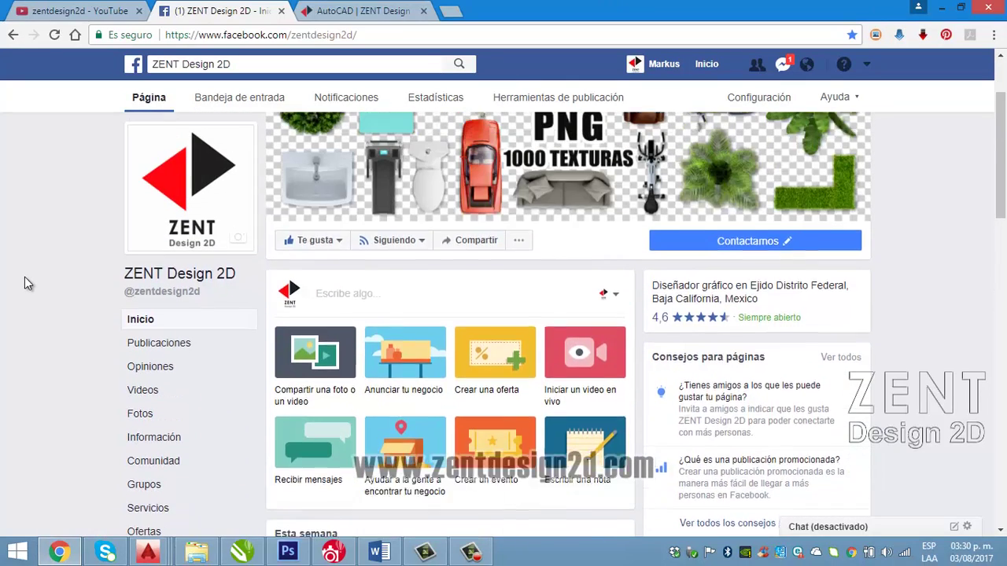
click(375, 12)
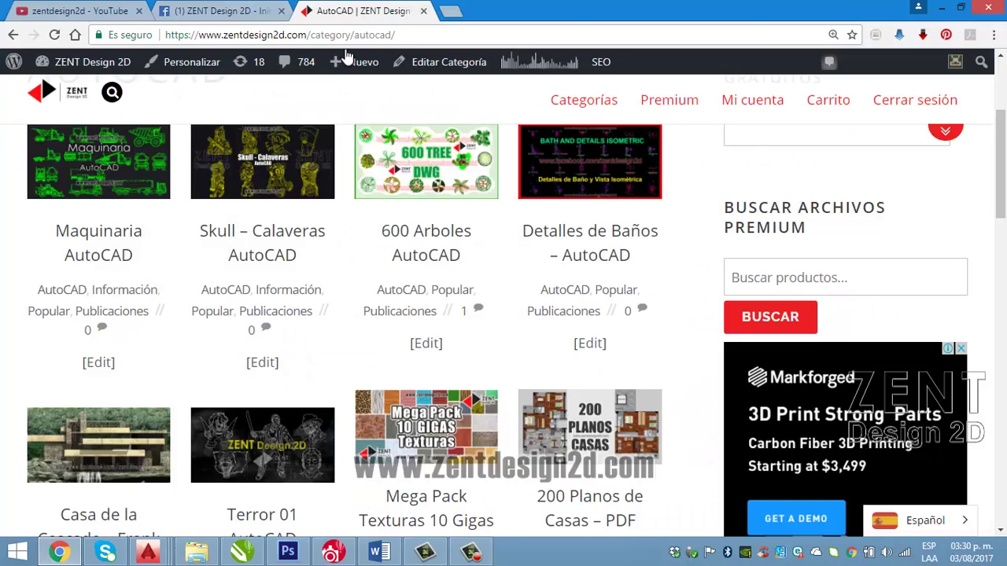
scroll(245, 286, down, 2)
scroll(246, 288, up, 2)
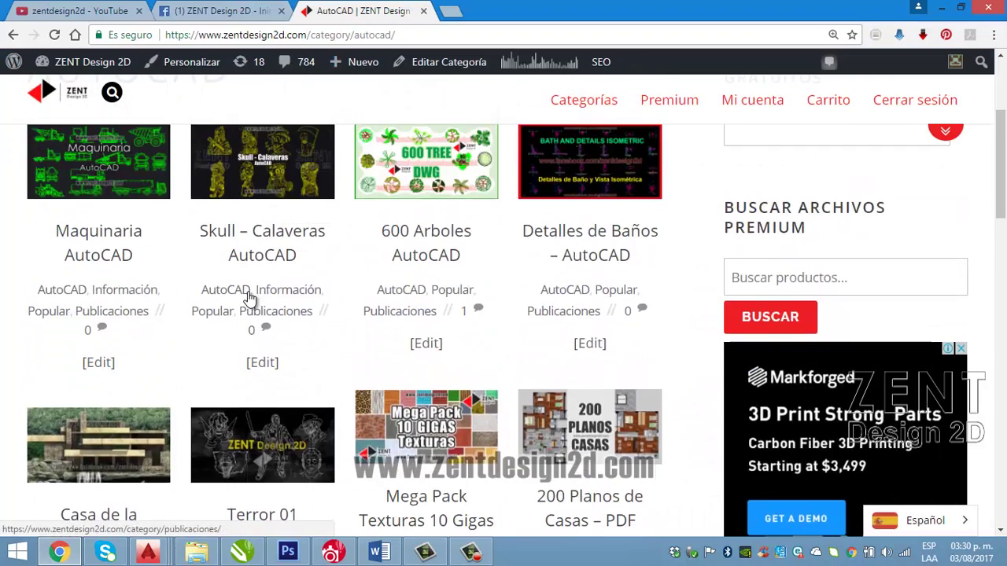
scroll(247, 291, up, 2)
scroll(247, 297, down, 2)
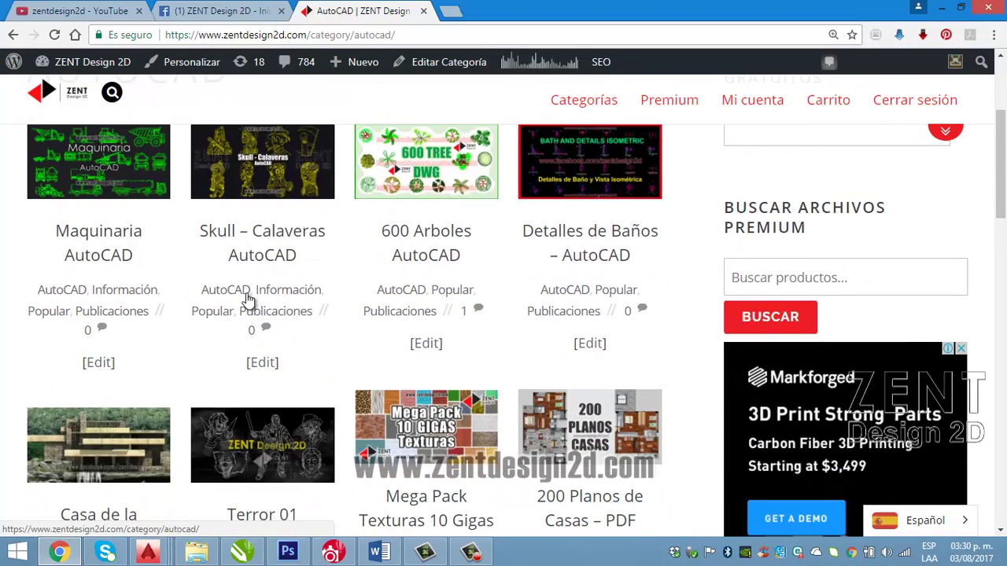
click(63, 11)
scroll(596, 413, up, 3)
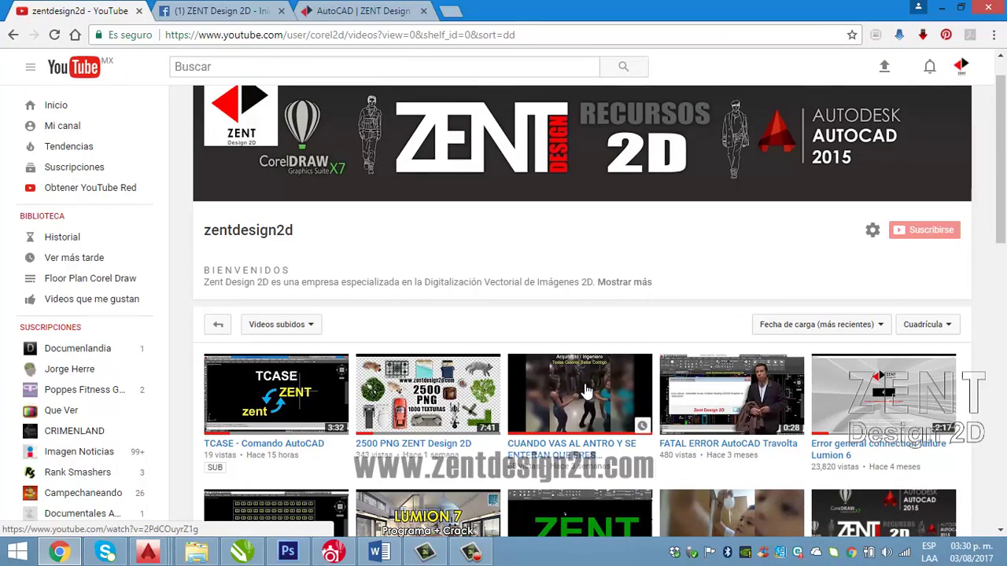
scroll(578, 393, down, 2)
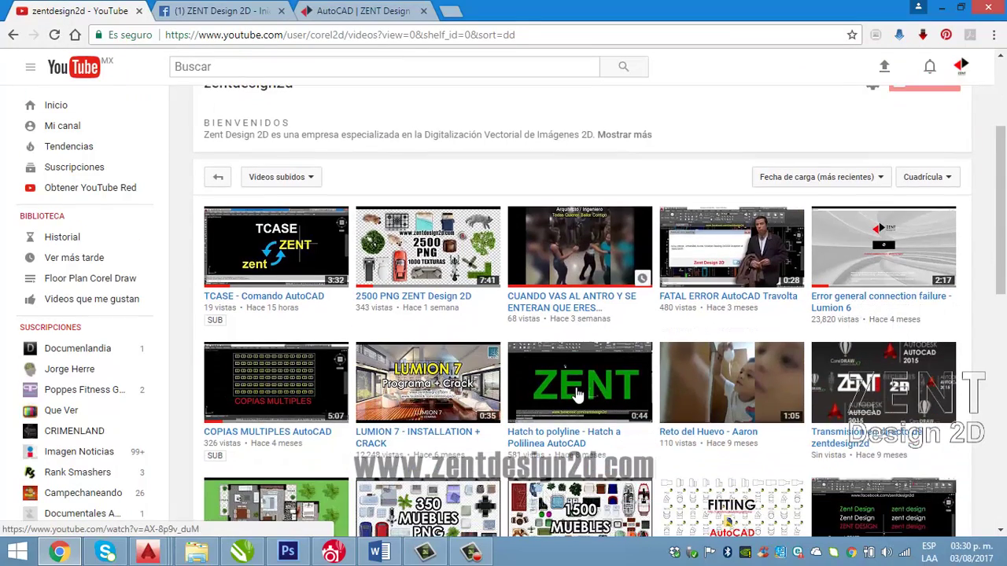
scroll(580, 393, down, 2)
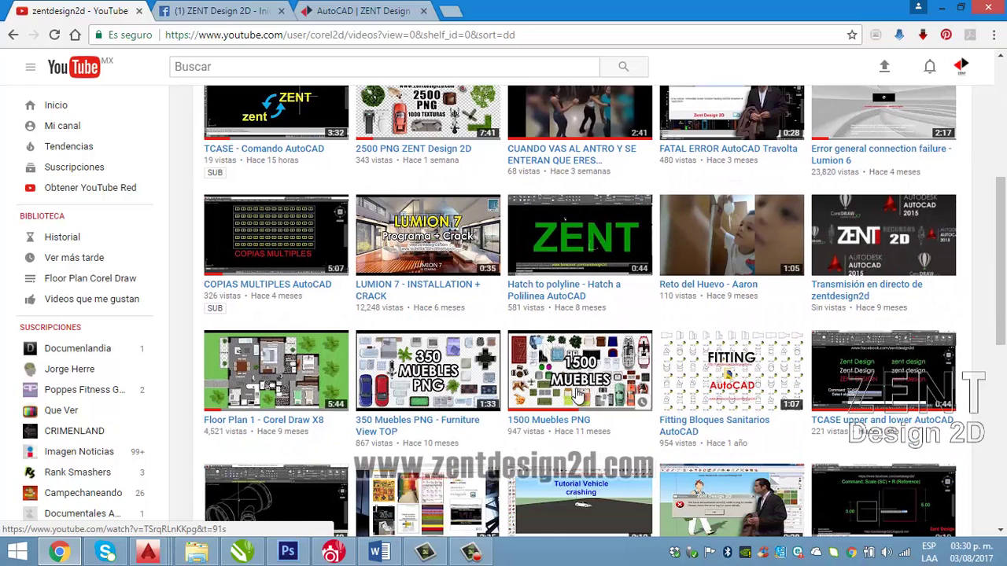